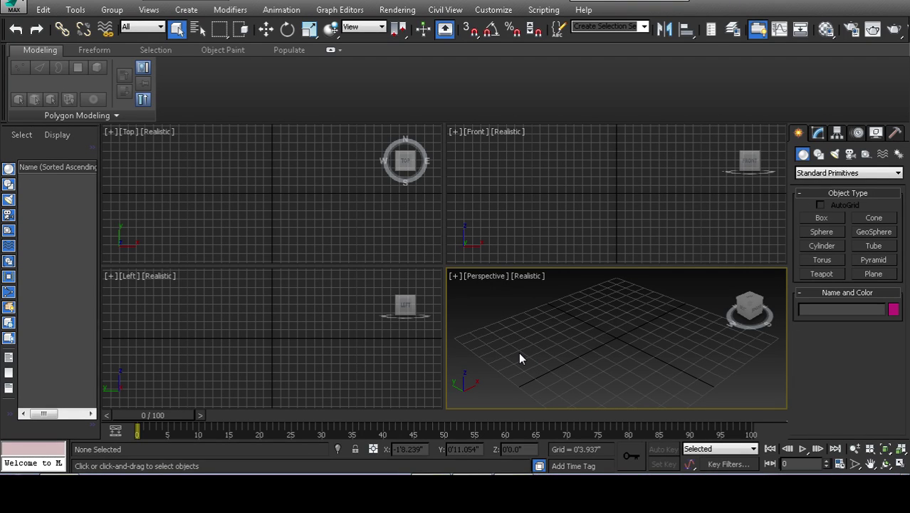
Step: Set the display units to US Standard Feet w/Decimal Inches with feet as default, and the lighting units to American
{"action": "left_click", "coordinate": [507, 14]}
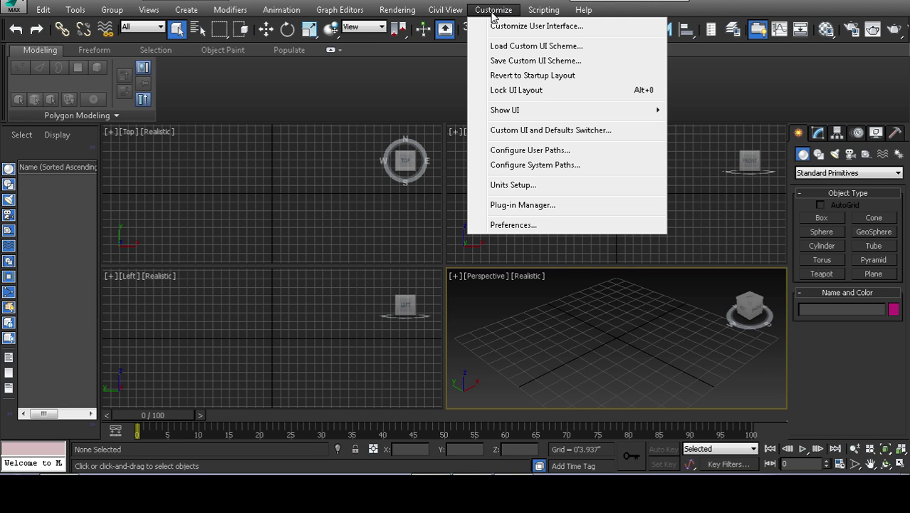
{"action": "left_click", "coordinate": [514, 186]}
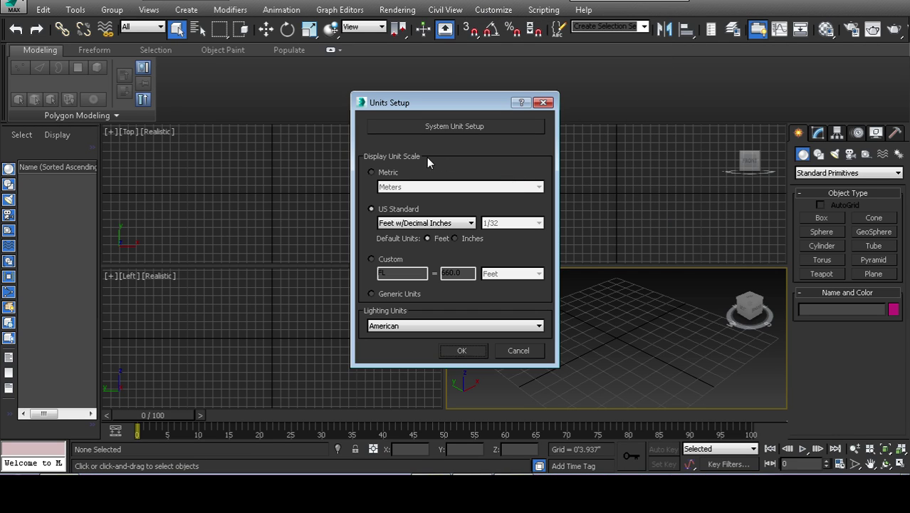
{"action": "left_click", "coordinate": [372, 173]}
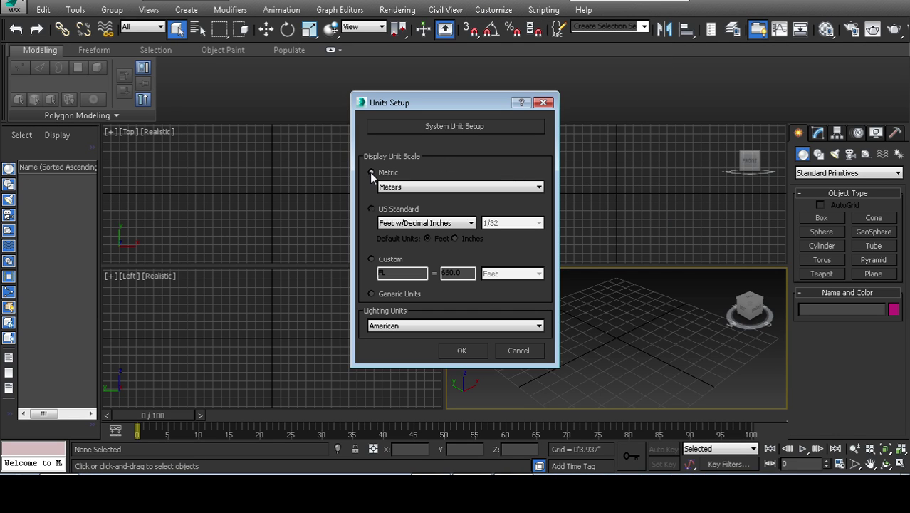
{"action": "left_click", "coordinate": [372, 210]}
{"action": "left_click", "coordinate": [371, 294]}
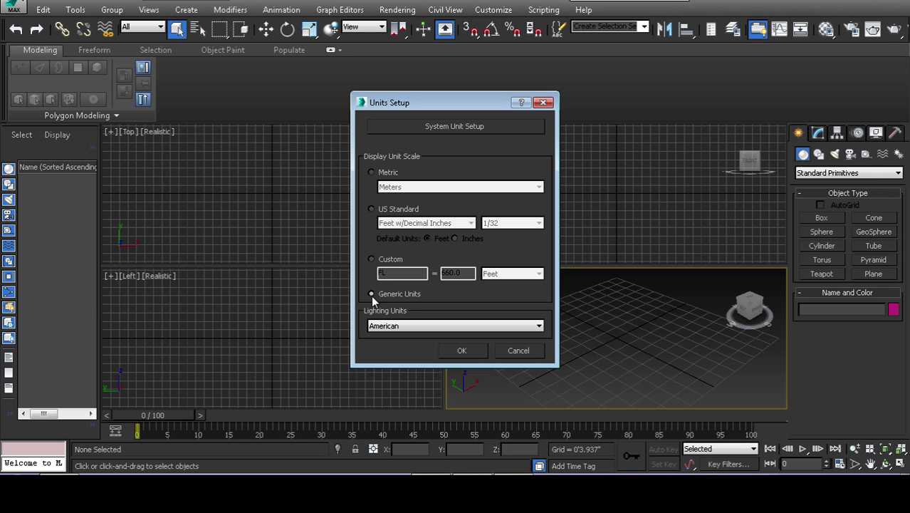
{"action": "left_click", "coordinate": [371, 210]}
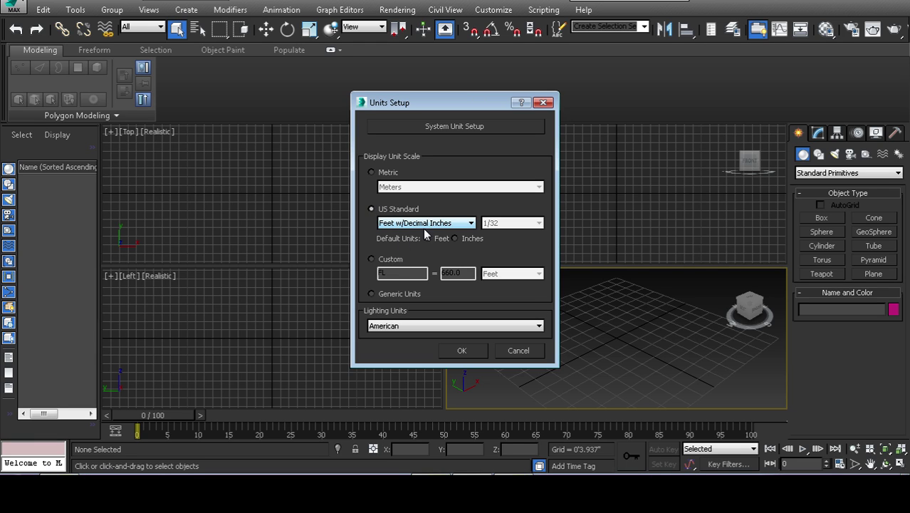
{"action": "left_click", "coordinate": [384, 328]}
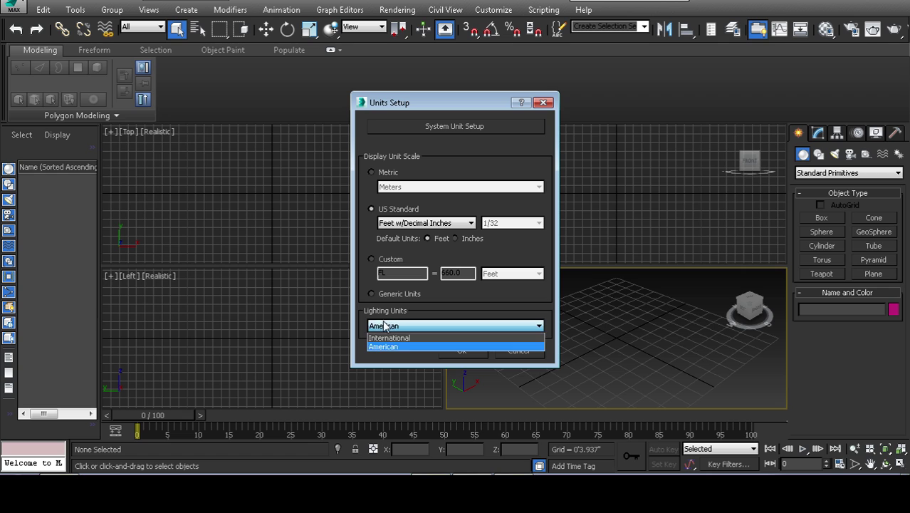
{"action": "left_click", "coordinate": [398, 345]}
{"action": "left_click", "coordinate": [459, 352]}
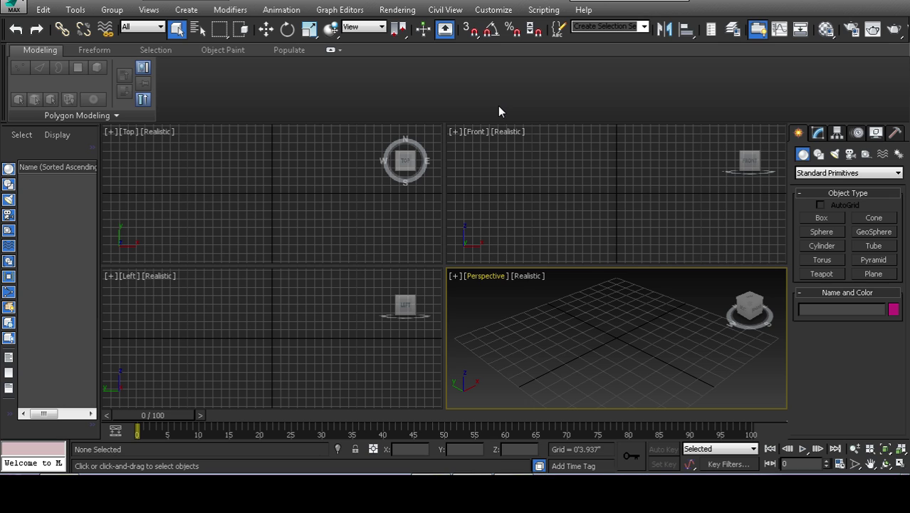
Step: Open the render setup and assign NVIDIA iray as the production renderer
{"action": "left_click", "coordinate": [401, 10]}
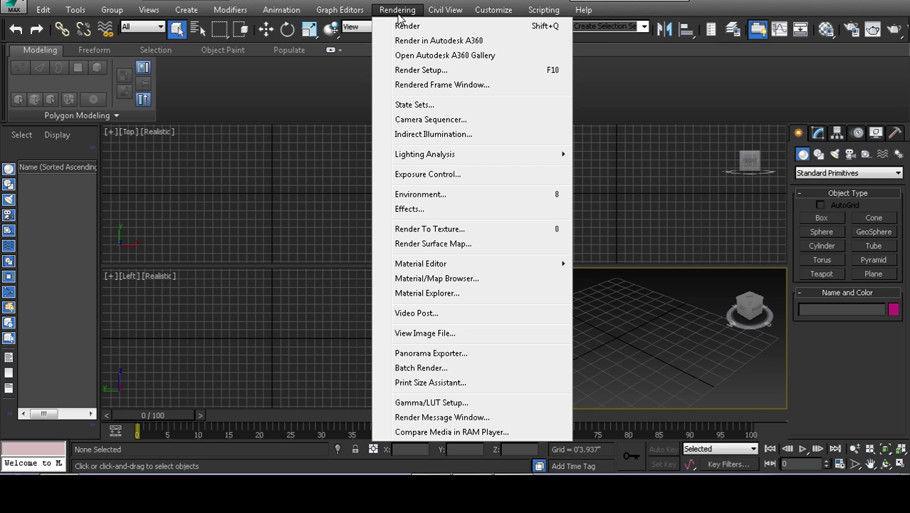
{"action": "left_click", "coordinate": [426, 70]}
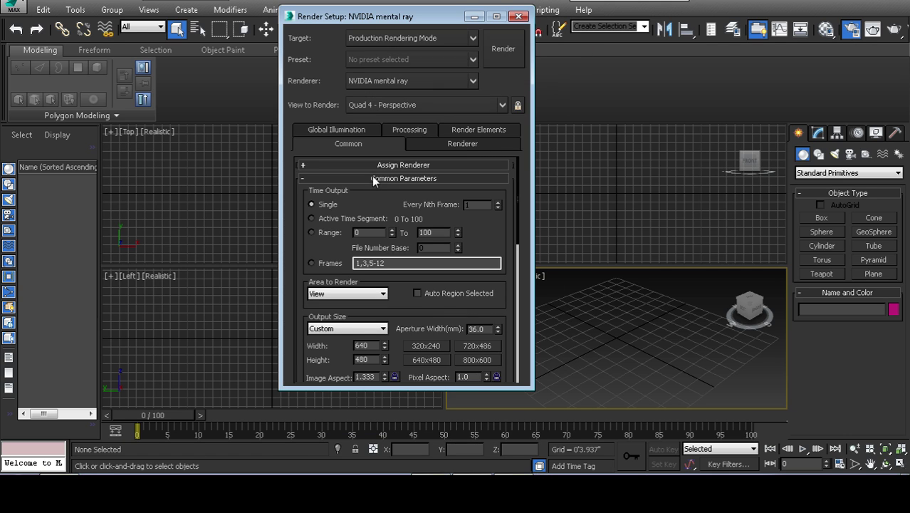
{"action": "left_click", "coordinate": [303, 164]}
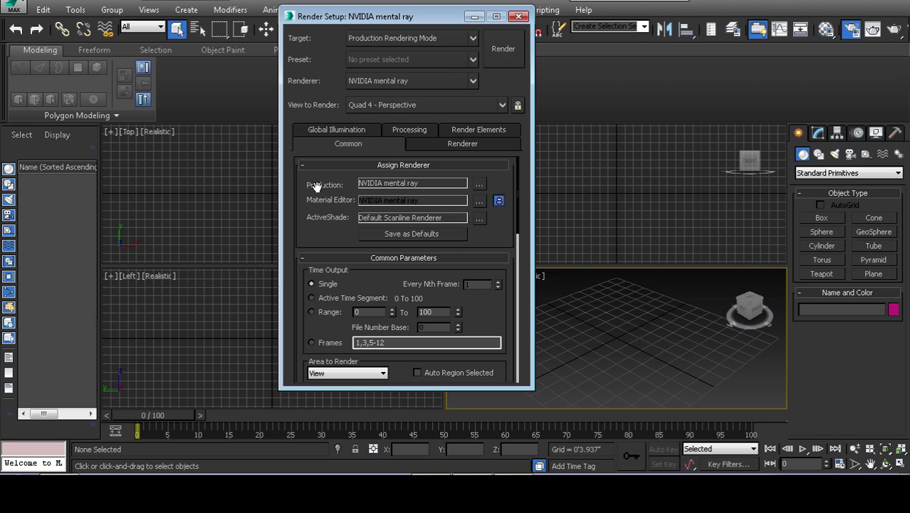
{"action": "left_click", "coordinate": [479, 183]}
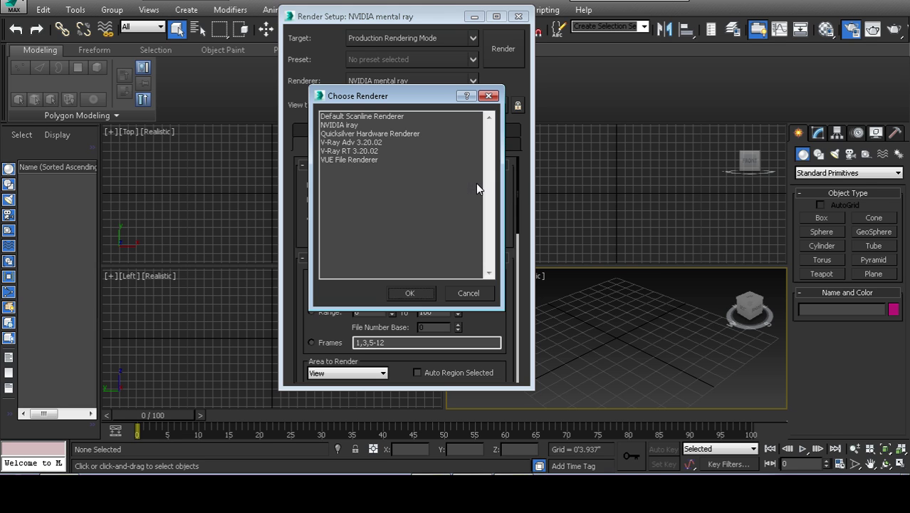
{"action": "left_click", "coordinate": [347, 134]}
{"action": "double_click", "coordinate": [346, 125]}
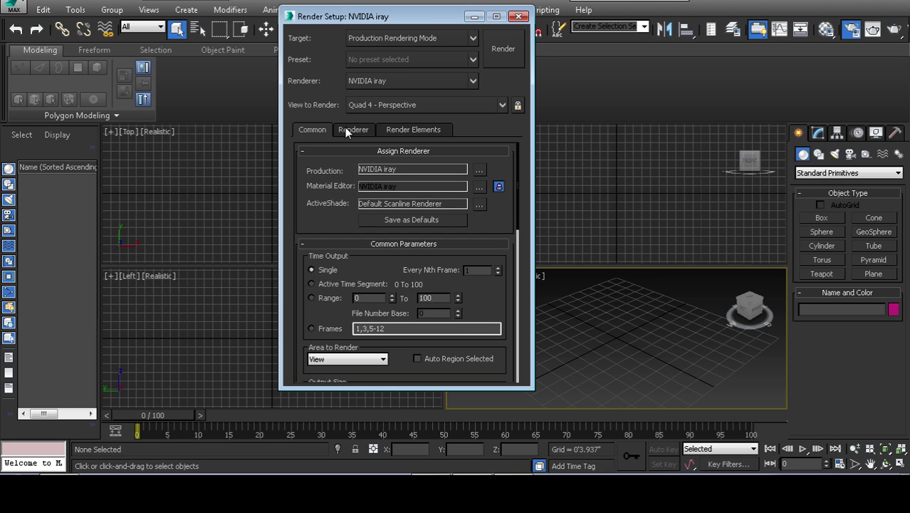
Step: Switch the production renderer to NVIDIA mental ray, and try the Default Scanline Renderer in its place
{"action": "left_click", "coordinate": [478, 169]}
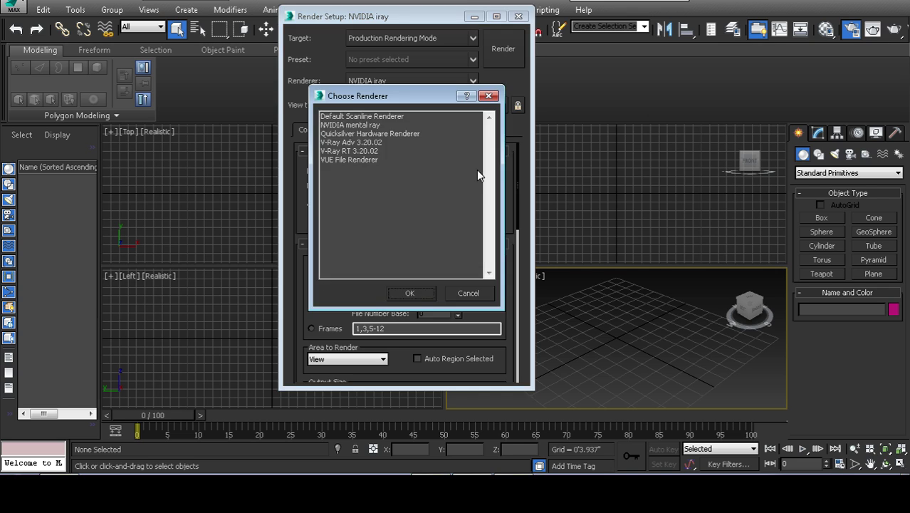
{"action": "double_click", "coordinate": [363, 126]}
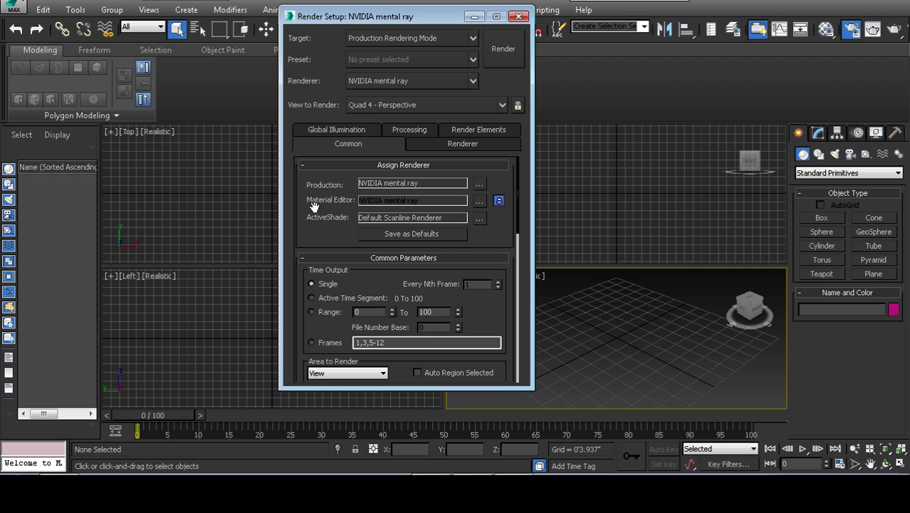
{"action": "left_click", "coordinate": [480, 184]}
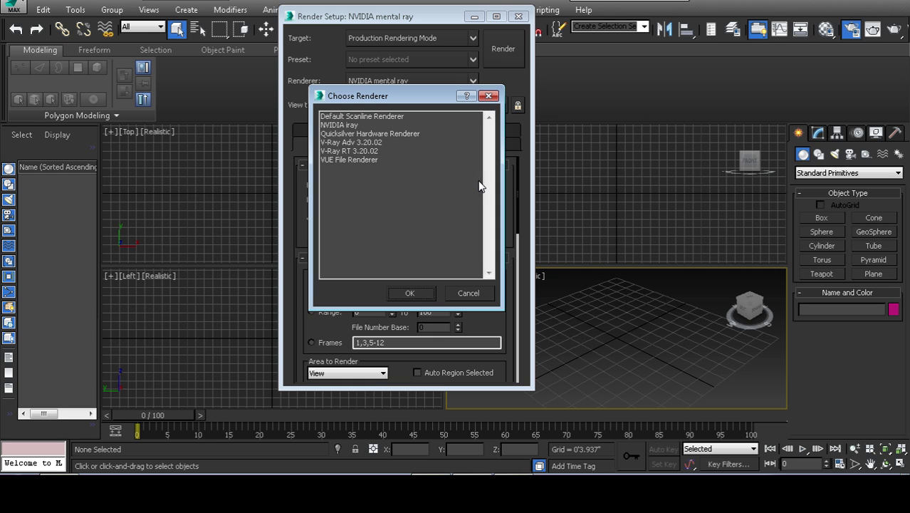
{"action": "double_click", "coordinate": [368, 116]}
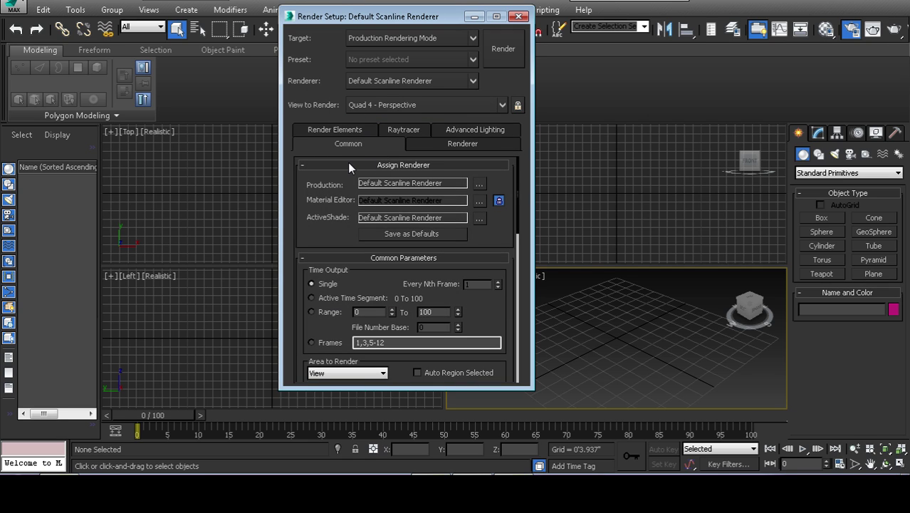
Step: Assign NVIDIA mental ray as the production renderer and close the render setup
{"action": "left_click", "coordinate": [479, 184]}
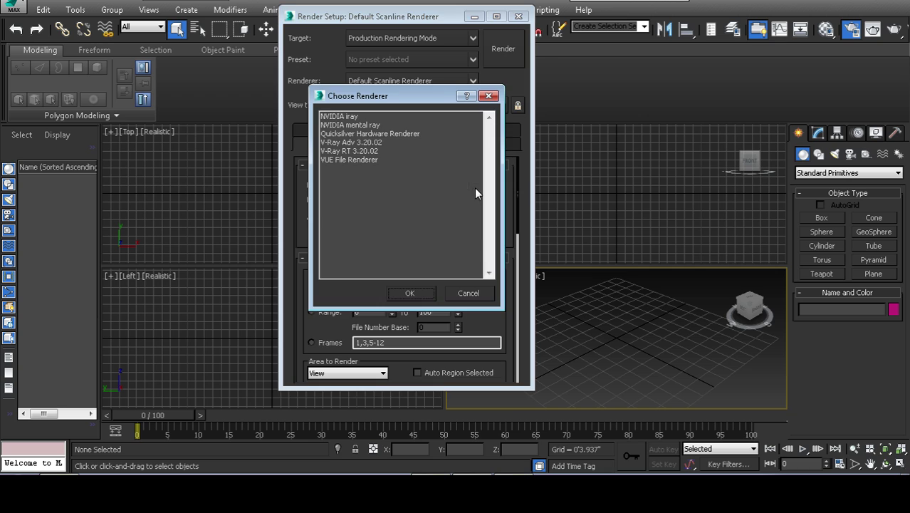
{"action": "double_click", "coordinate": [341, 124]}
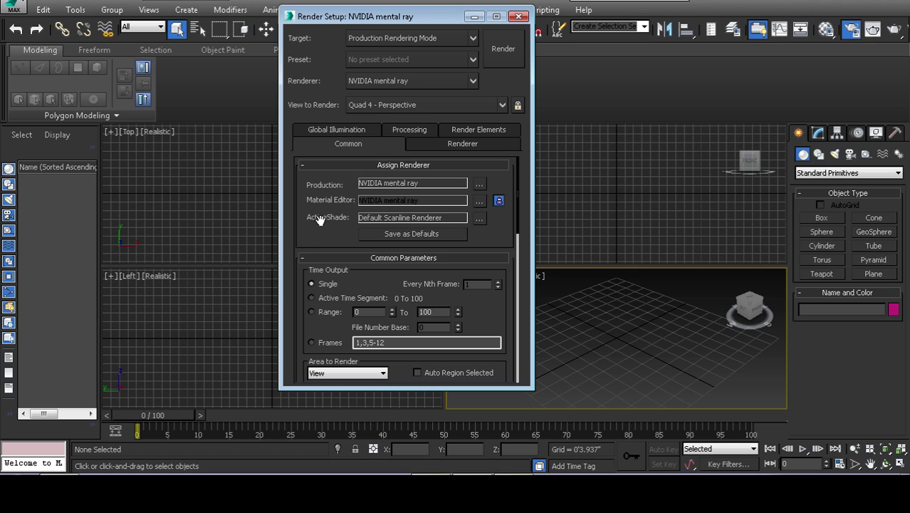
{"action": "scroll", "coordinate": [320, 220], "scroll_direction": "down", "scroll_amount": 10}
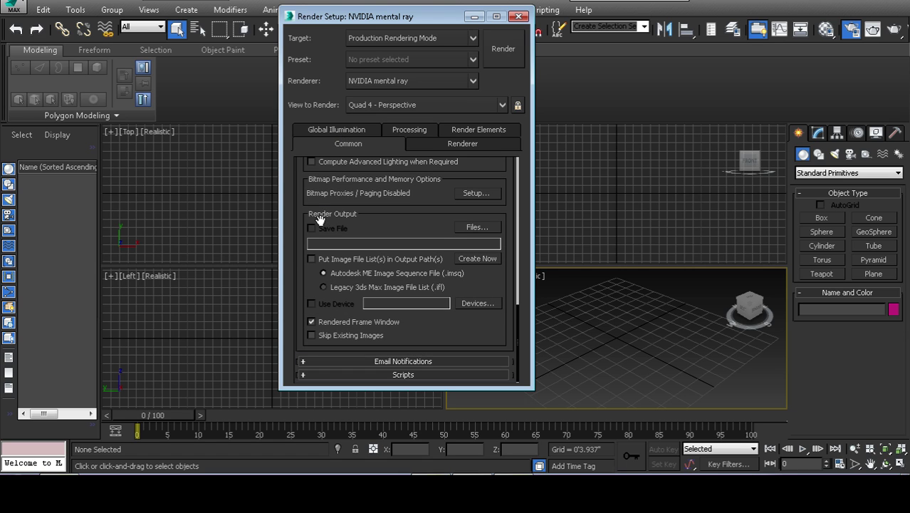
{"action": "left_click", "coordinate": [519, 18]}
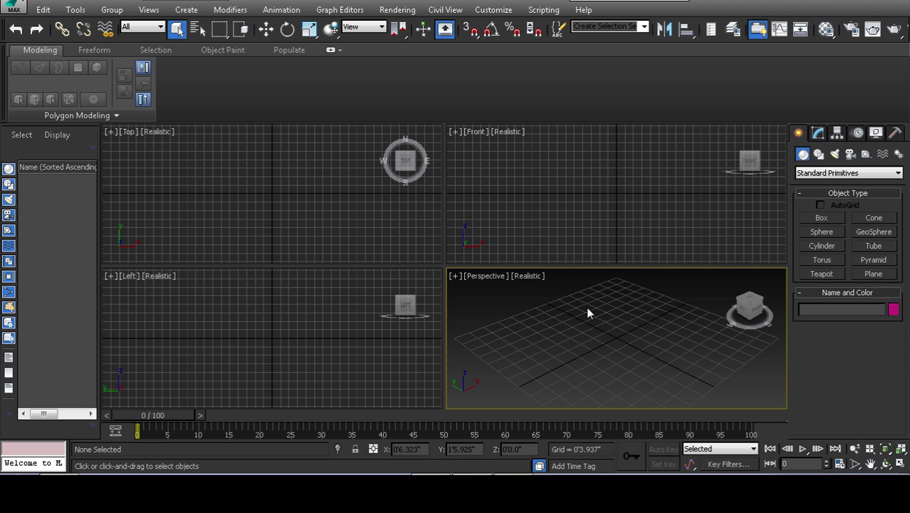
Step: Create a flat box near the grid centre in the Perspective view, about 1'9" long, 1'9" wide and 0'3.6" high
{"action": "left_click", "coordinate": [822, 219]}
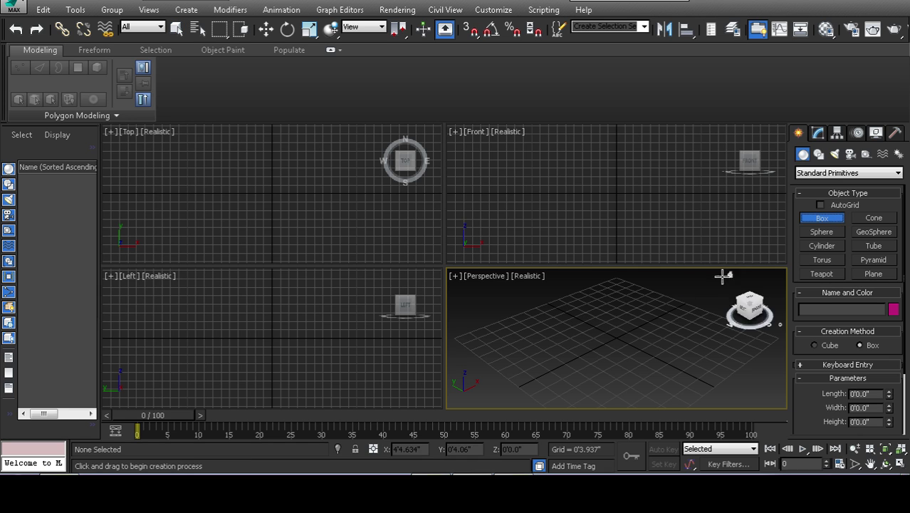
{"action": "left_click_drag", "start_coordinate": [600, 325], "coordinate": [623, 372]}
{"action": "left_click", "coordinate": [597, 316]}
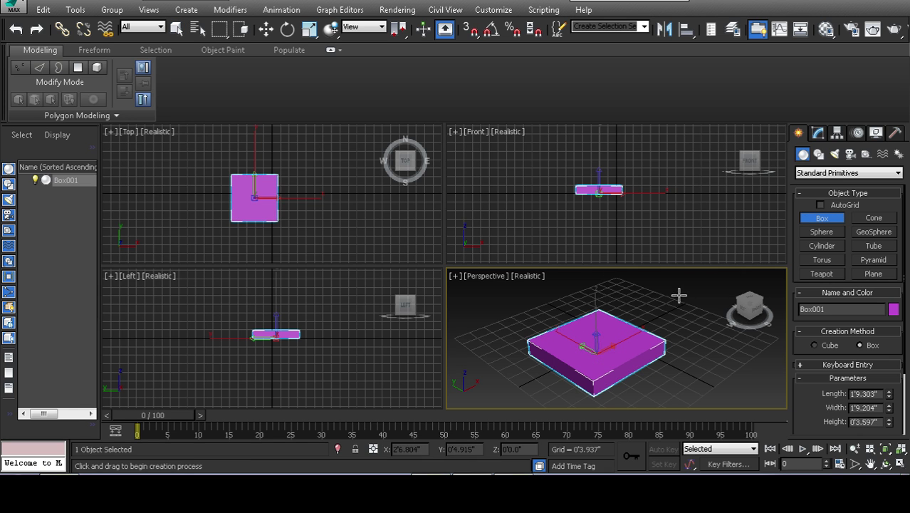
{"action": "left_click_drag", "start_coordinate": [680, 299], "coordinate": [688, 324]}
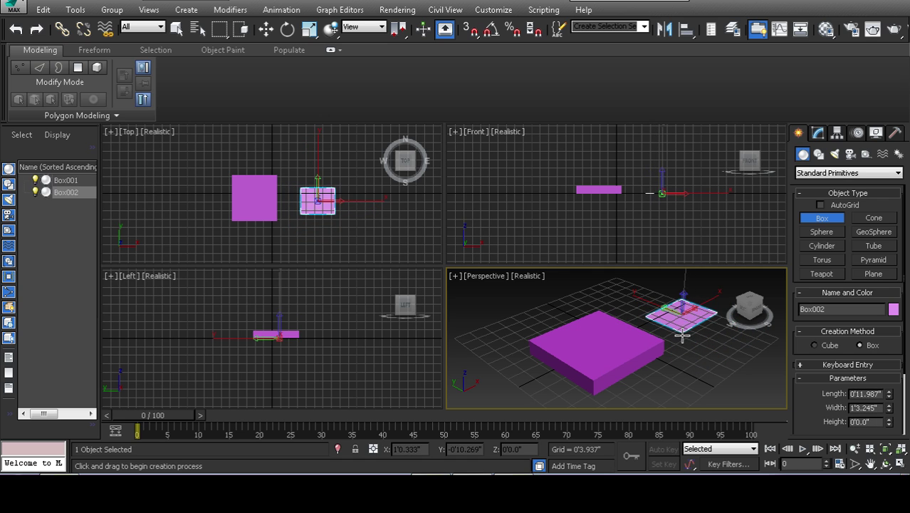
{"action": "right_click", "coordinate": [682, 331]}
{"action": "right_click", "coordinate": [602, 339]}
Step: Select the box and move it to the origin by setting its X and Y positions to 0
{"action": "left_click", "coordinate": [591, 342]}
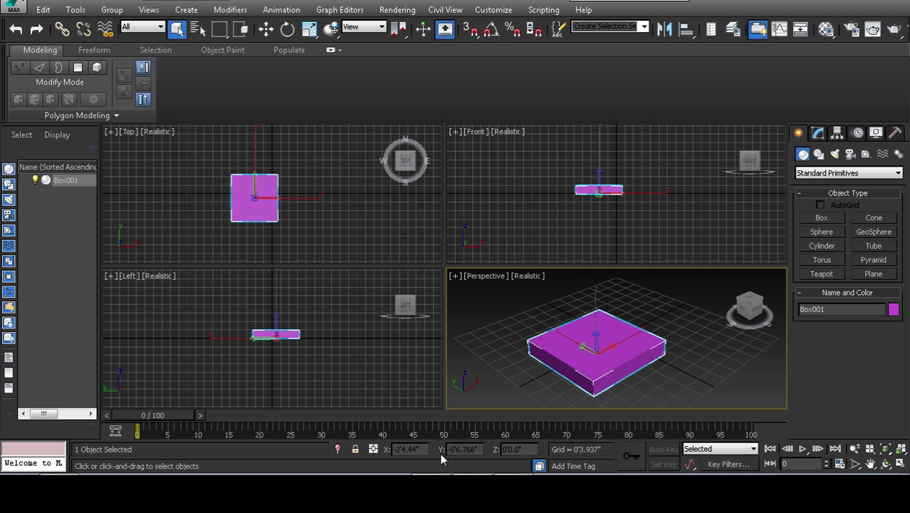
{"action": "key", "text": "w"}
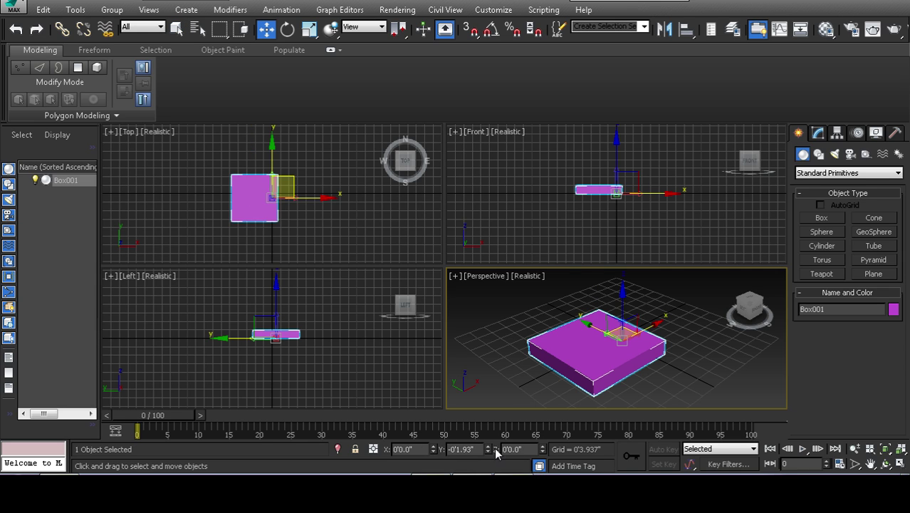
{"action": "right_click", "coordinate": [488, 452]}
Step: Set the box's length, width and height to 48 inches each
{"action": "left_click", "coordinate": [818, 134]}
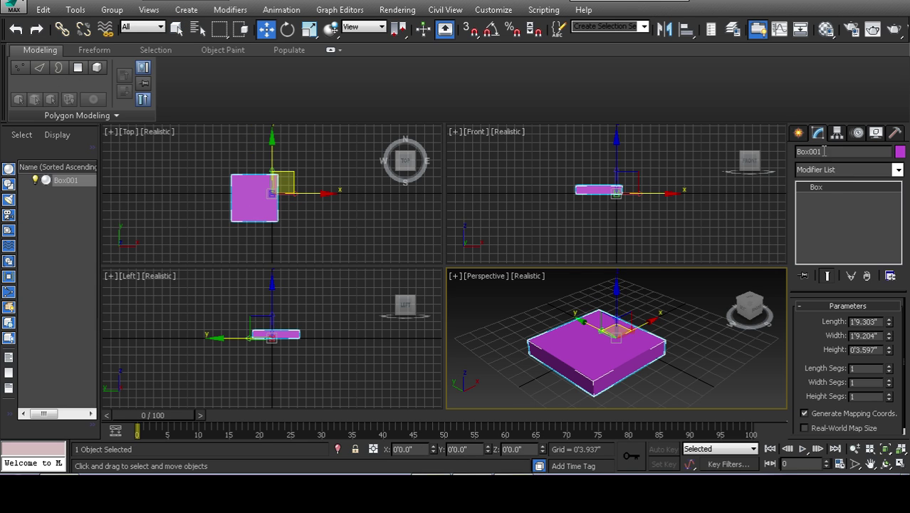
{"action": "left_click", "coordinate": [867, 321]}
{"action": "type", "text": "48"}
{"action": "key", "text": "Tab"}
{"action": "type", "text": "48"}
{"action": "key", "text": "Tab"}
{"action": "type", "text": "48"}
{"action": "key", "text": "Tab"}
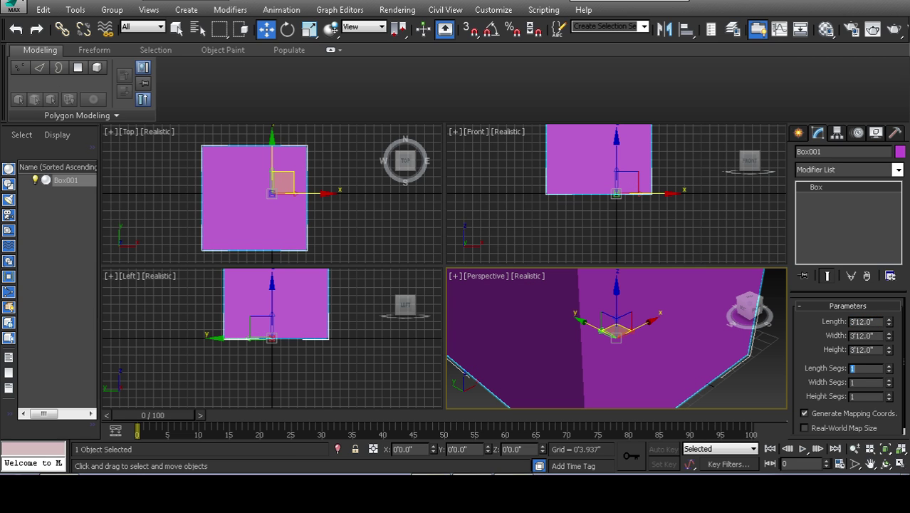
Step: Examine the resized cube from several angles and distances in the Perspective view
{"action": "left_click", "coordinate": [776, 397]}
{"action": "left_click", "coordinate": [886, 463]}
{"action": "left_click_drag", "start_coordinate": [573, 302], "coordinate": [621, 357]}
{"action": "left_click", "coordinate": [855, 449]}
{"action": "left_click_drag", "start_coordinate": [559, 298], "coordinate": [573, 371]}
{"action": "key", "text": "w"}
{"action": "left_click", "coordinate": [605, 324]}
{"action": "left_click", "coordinate": [649, 334]}
{"action": "left_click", "coordinate": [590, 316]}
{"action": "left_click", "coordinate": [652, 330]}
{"action": "left_click", "coordinate": [886, 463]}
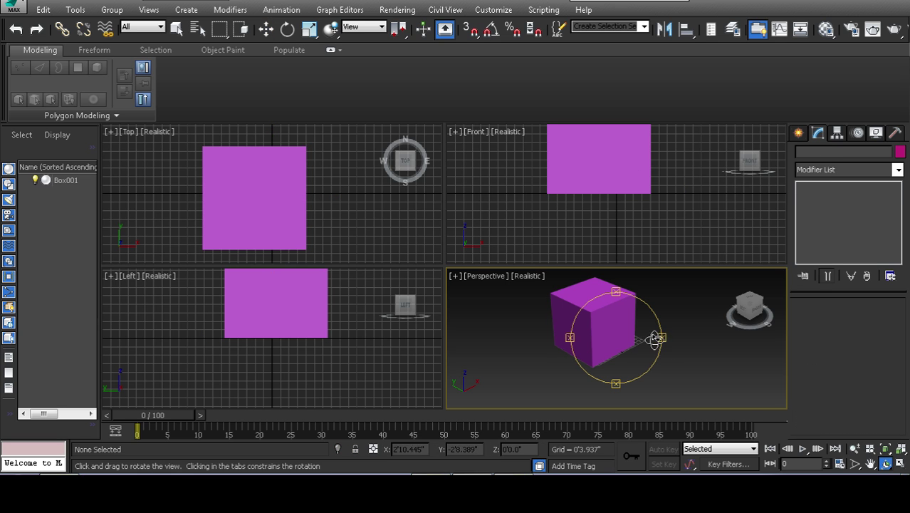
{"action": "left_click_drag", "start_coordinate": [650, 339], "coordinate": [533, 312]}
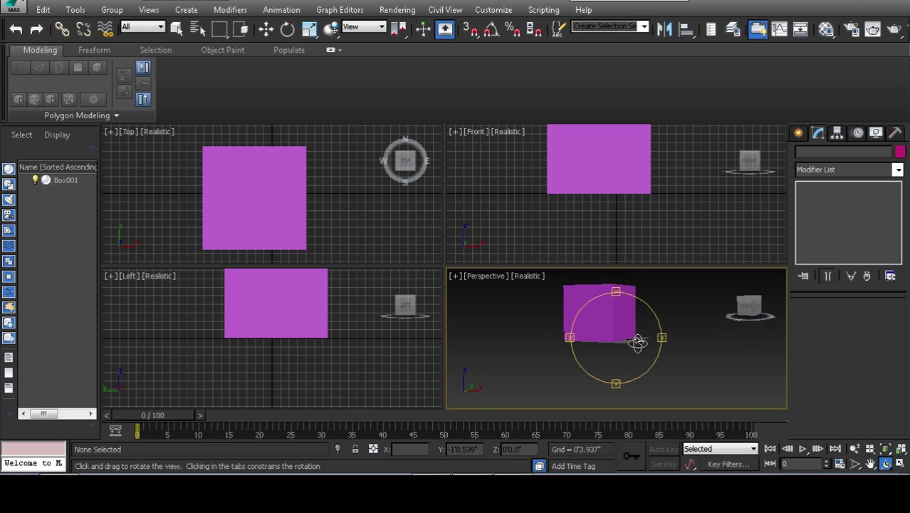
{"action": "left_click_drag", "start_coordinate": [640, 344], "coordinate": [584, 324]}
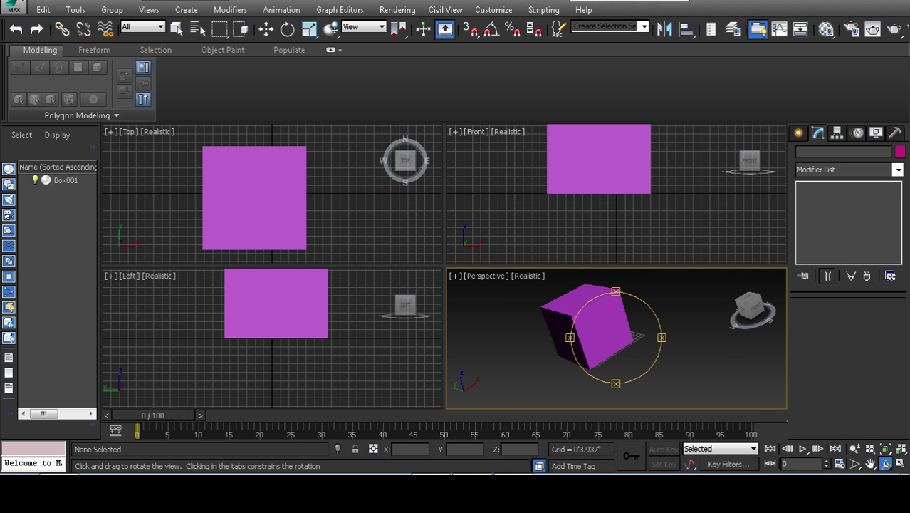
{"action": "left_click", "coordinate": [397, 10]}
{"action": "left_click", "coordinate": [421, 4]}
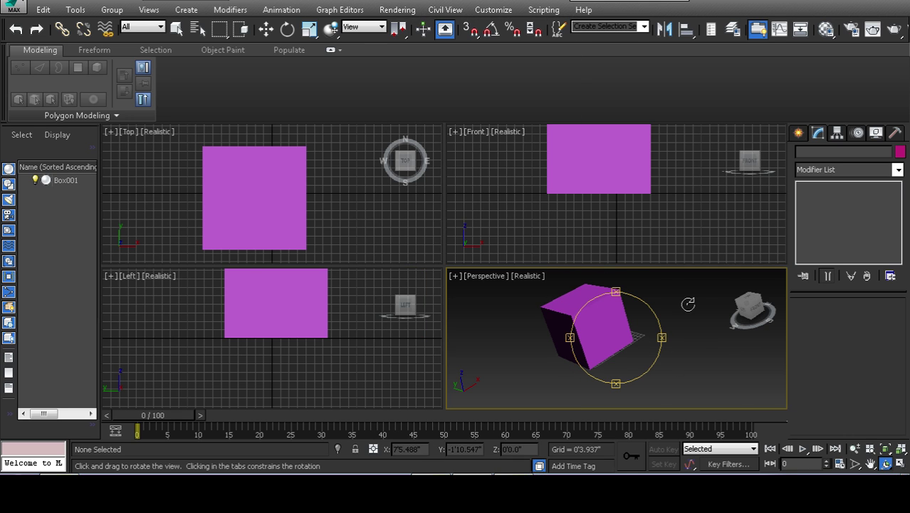
{"action": "left_click", "coordinate": [485, 277]}
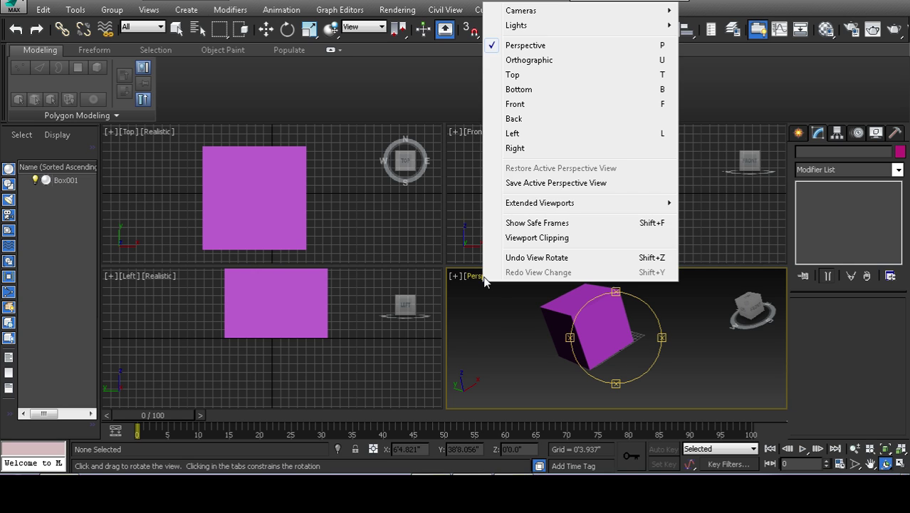
{"action": "left_click", "coordinate": [489, 330]}
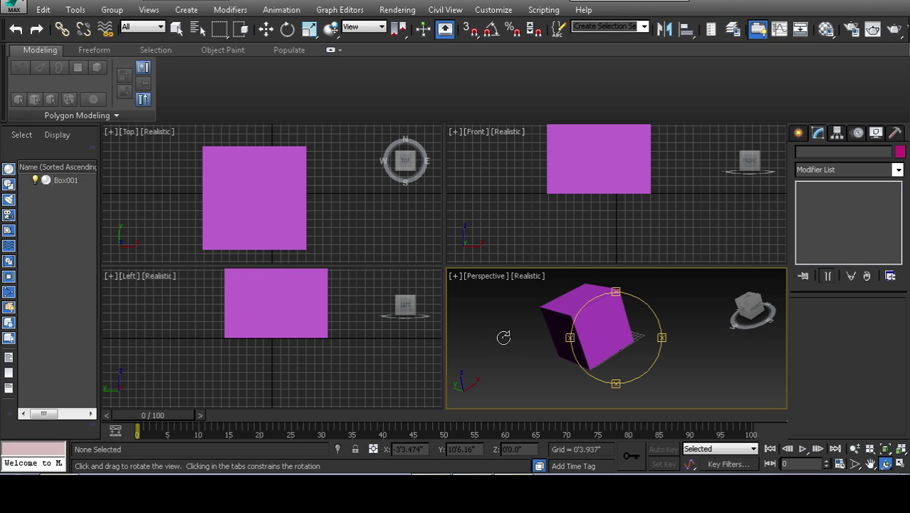
Step: Change the Perspective viewport to the Front view and activate the Move tool
{"action": "key", "text": "t"}
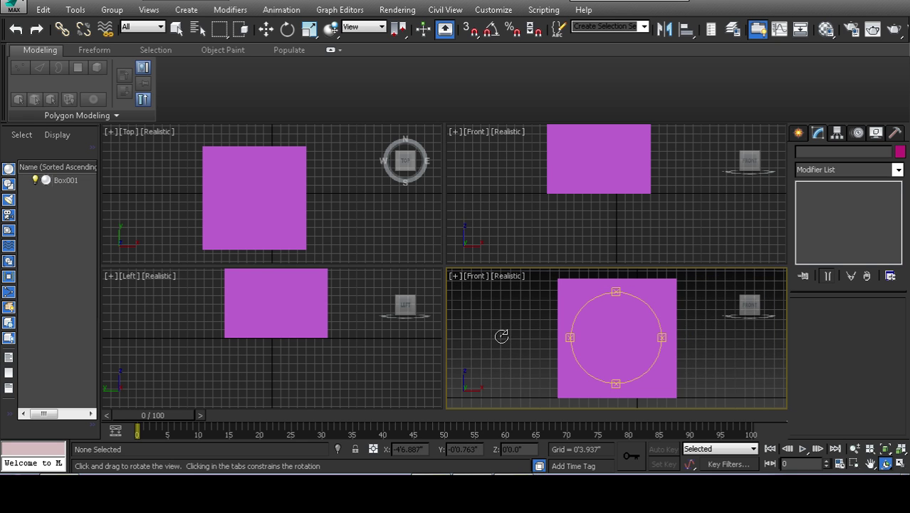
{"action": "key", "text": "f"}
{"action": "key", "text": "w"}
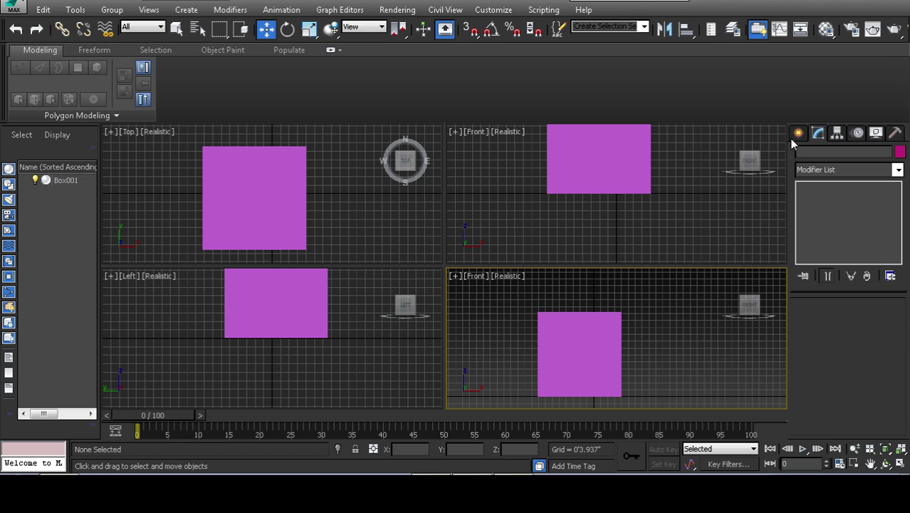
Step: Create a target camera in a Top view, placed on the cube's negative X side and aimed at the cube, and activate the Move tool
{"action": "left_click", "coordinate": [800, 133]}
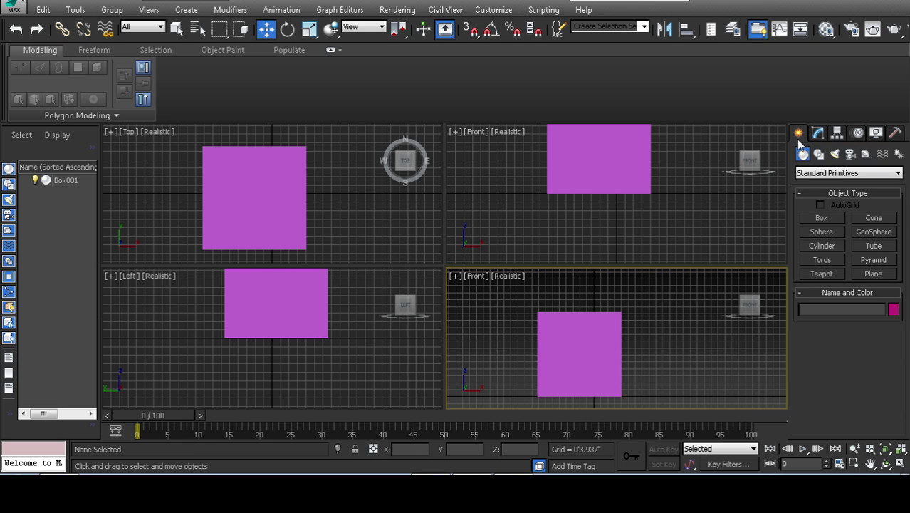
{"action": "left_click", "coordinate": [850, 154]}
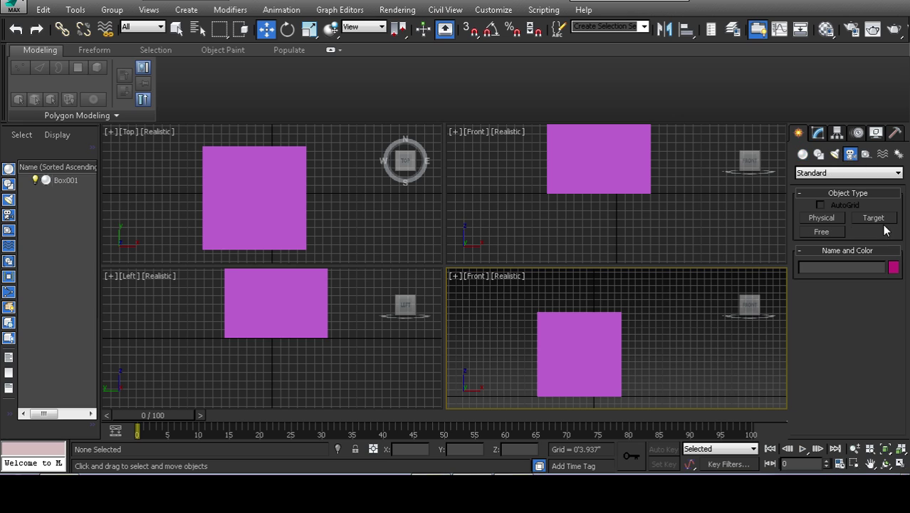
{"action": "left_click", "coordinate": [868, 220]}
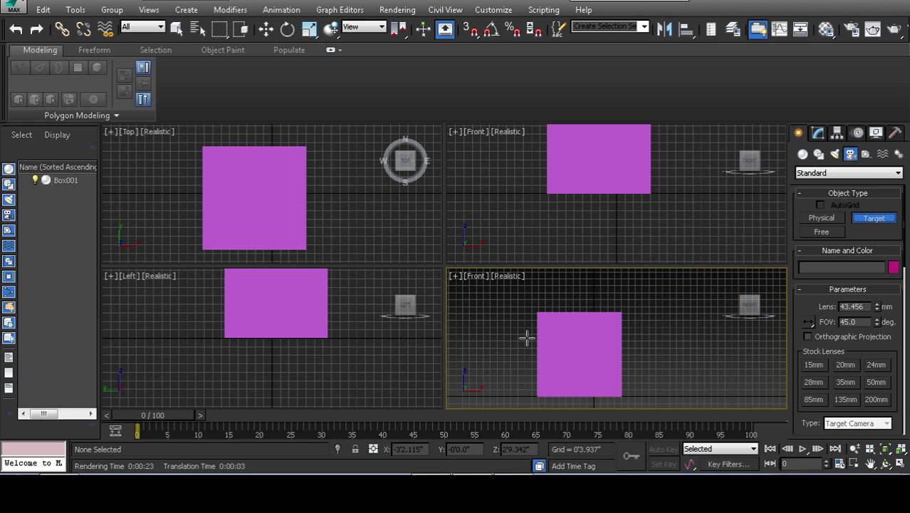
{"action": "key", "text": "t"}
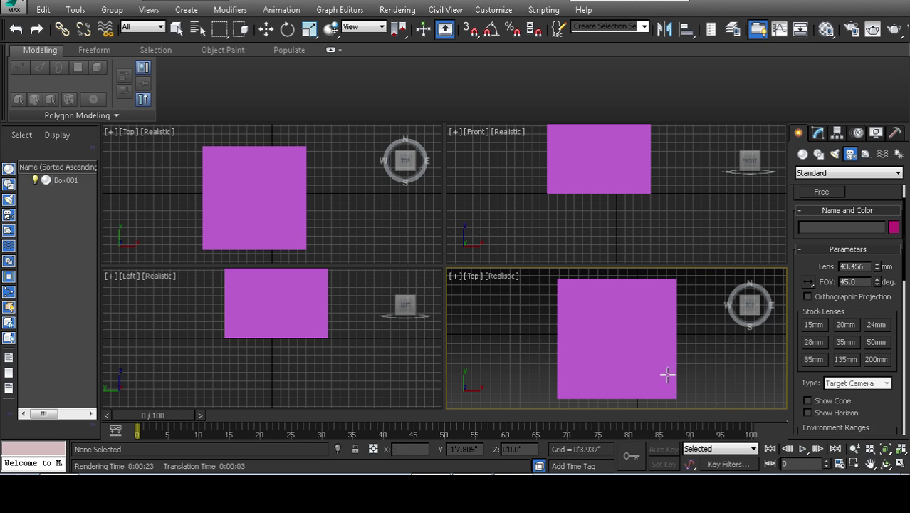
{"action": "left_click", "coordinate": [858, 448]}
{"action": "left_click_drag", "start_coordinate": [632, 327], "coordinate": [618, 366]}
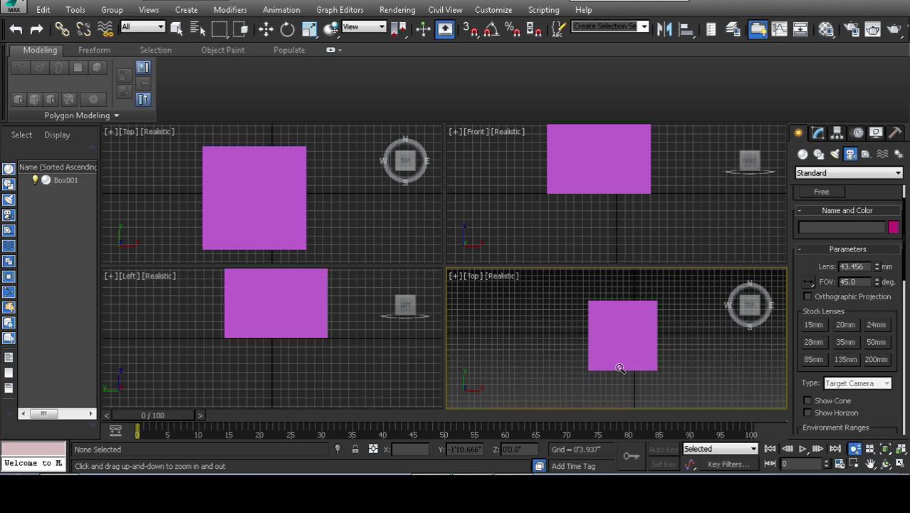
{"action": "left_click_drag", "start_coordinate": [470, 328], "coordinate": [614, 329]}
{"action": "key", "text": "w"}
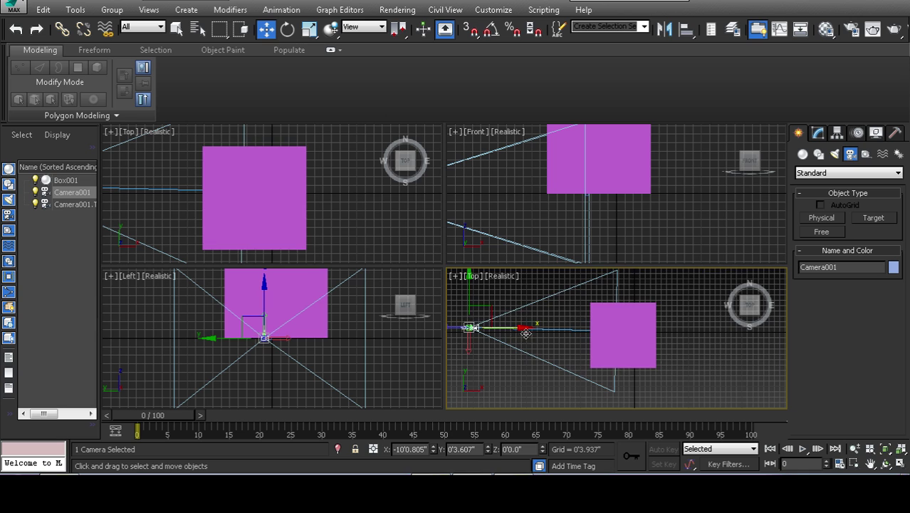
Step: Select the new camera and switch the active Top viewport to look through it
{"action": "scroll", "coordinate": [627, 349], "scroll_direction": "down", "scroll_amount": 5}
{"action": "left_click", "coordinate": [586, 358]}
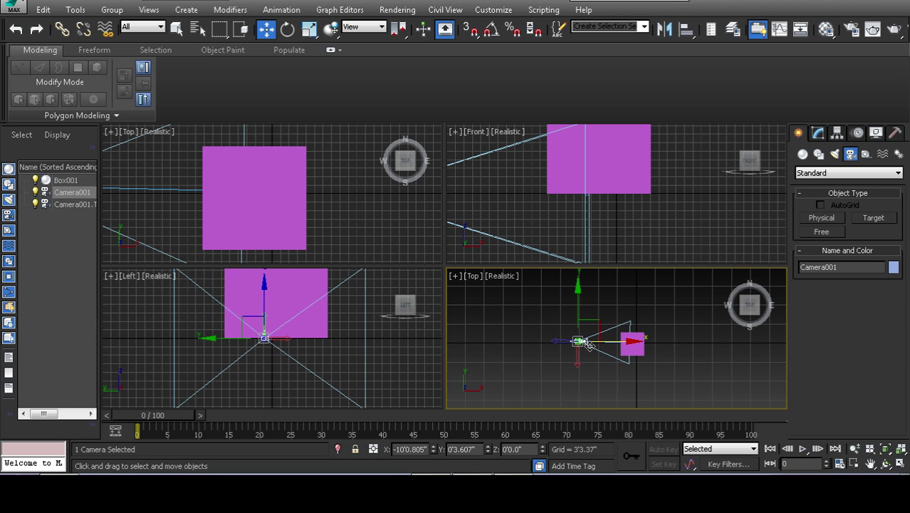
{"action": "left_click", "coordinate": [578, 341]}
{"action": "key", "text": "c"}
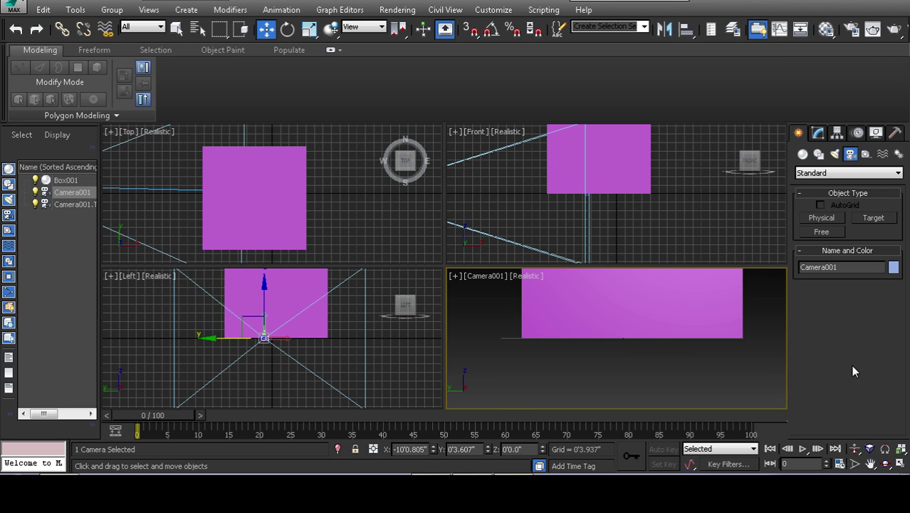
Step: Dolly the camera back and orbit it to view the whole cube from above one corner
{"action": "left_click", "coordinate": [855, 448]}
{"action": "left_click_drag", "start_coordinate": [677, 368], "coordinate": [598, 342]}
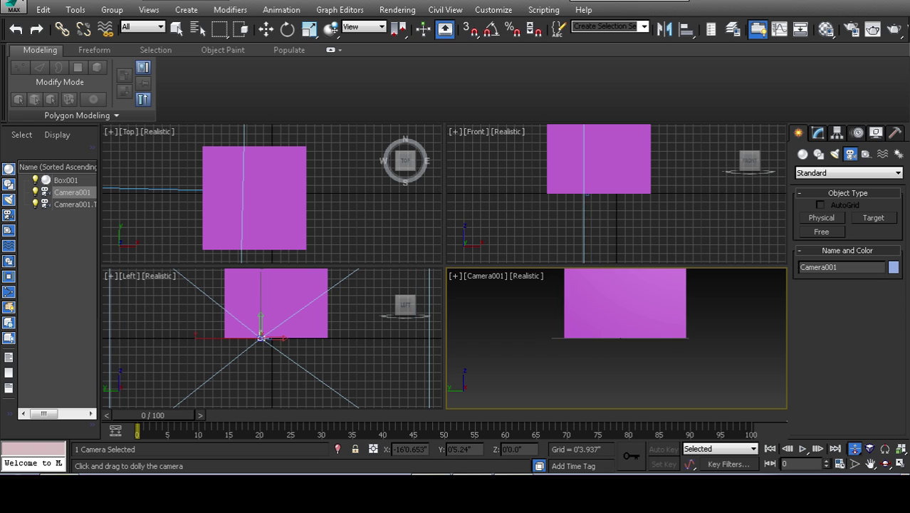
{"action": "left_click", "coordinate": [886, 465]}
{"action": "left_click_drag", "start_coordinate": [656, 339], "coordinate": [599, 340]}
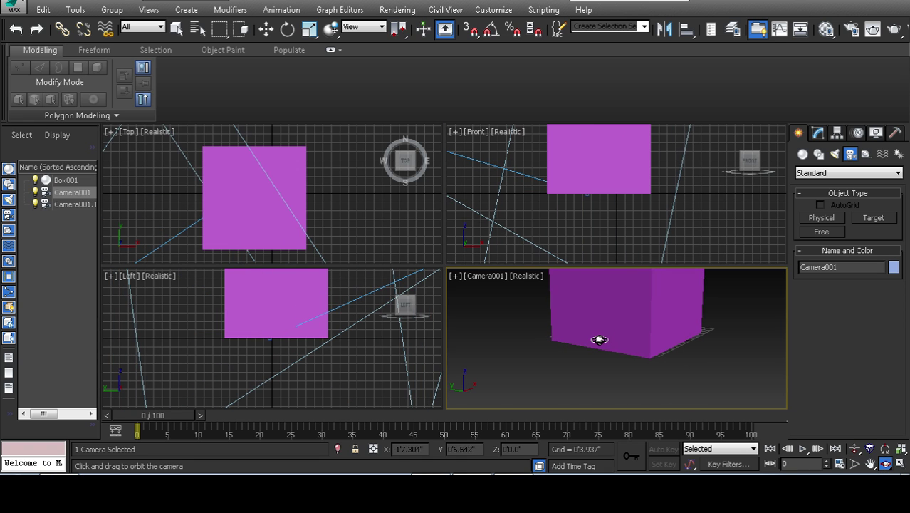
{"action": "left_click", "coordinate": [855, 449]}
{"action": "left_click_drag", "start_coordinate": [708, 374], "coordinate": [617, 353]}
{"action": "right_click", "coordinate": [631, 307]}
{"action": "left_click", "coordinate": [871, 463]}
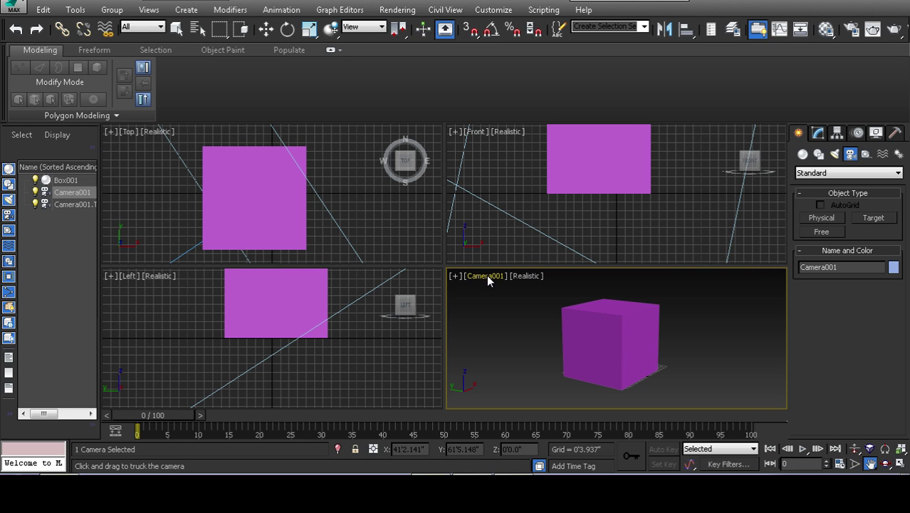
Step: Show safe frames in the camera viewport, dolly the camera to frame the cube inside them, and clear the selection
{"action": "left_click", "coordinate": [486, 276]}
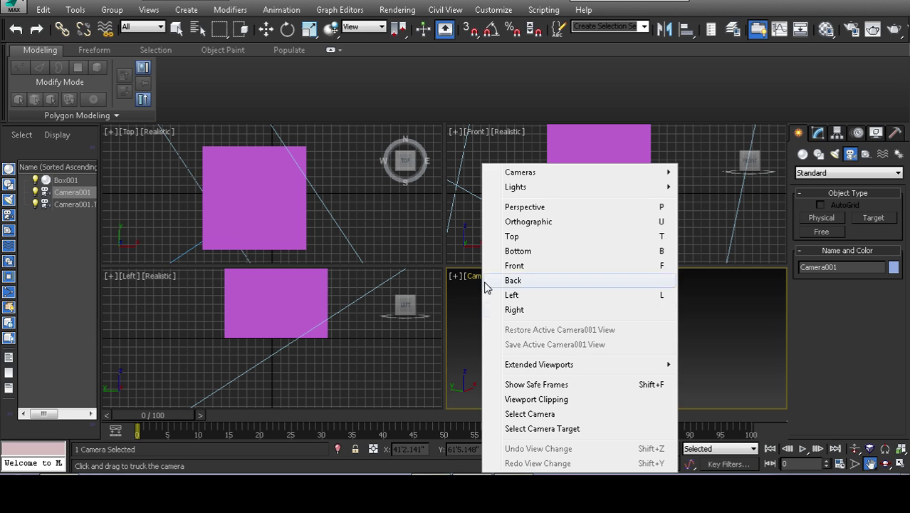
{"action": "left_click", "coordinate": [537, 387]}
{"action": "left_click", "coordinate": [855, 448]}
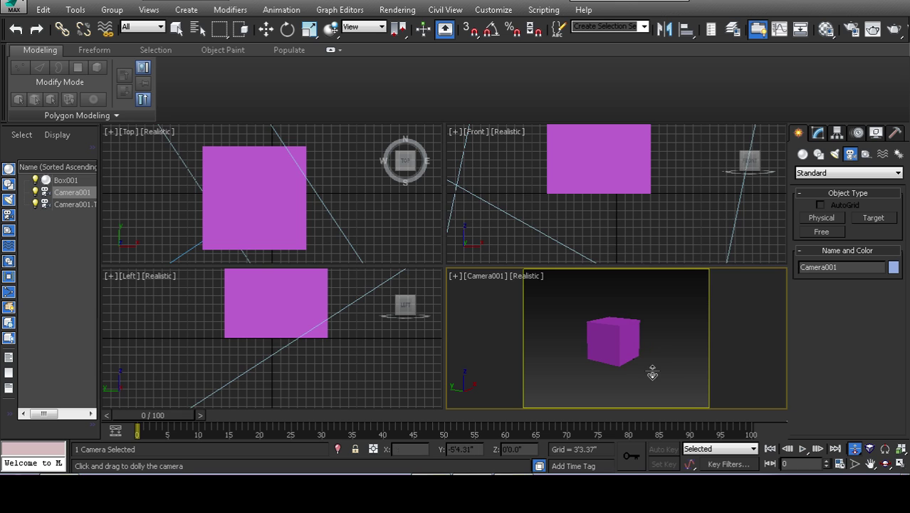
{"action": "left_click_drag", "start_coordinate": [651, 374], "coordinate": [646, 344]}
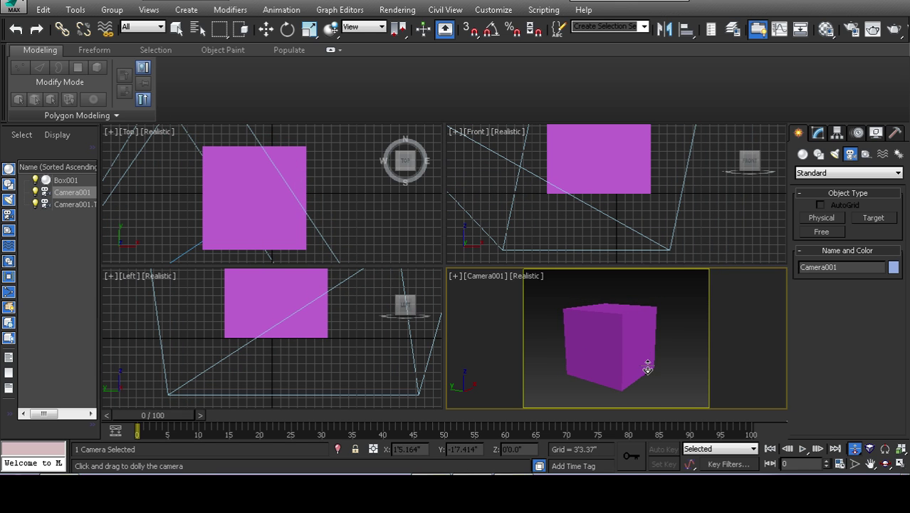
{"action": "right_click", "coordinate": [647, 367]}
{"action": "left_click", "coordinate": [678, 336]}
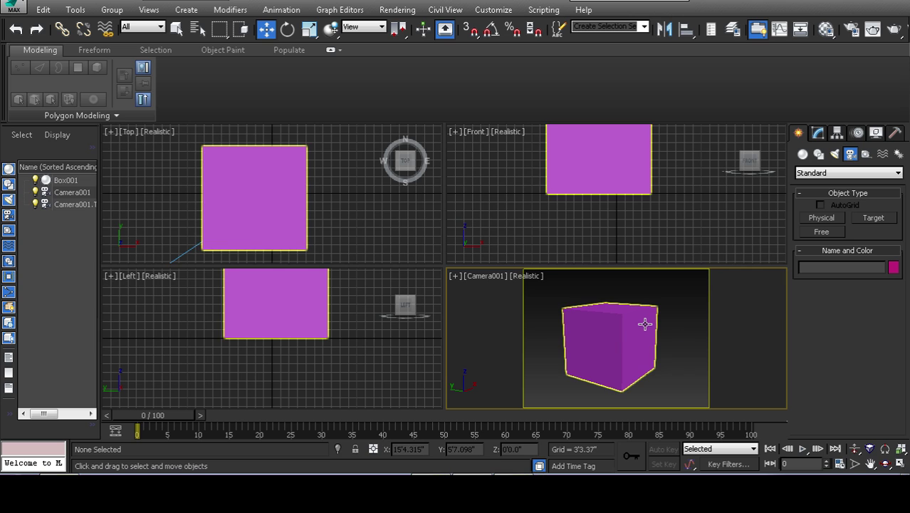
Step: Switch the camera viewport to the Perspective view and orbit around the cube
{"action": "key", "text": "t"}
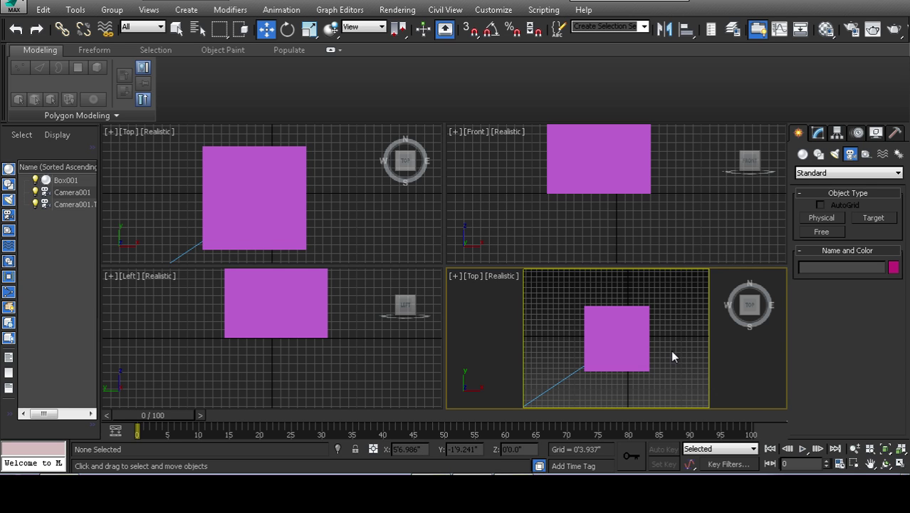
{"action": "key", "text": "p"}
{"action": "left_click", "coordinate": [885, 464]}
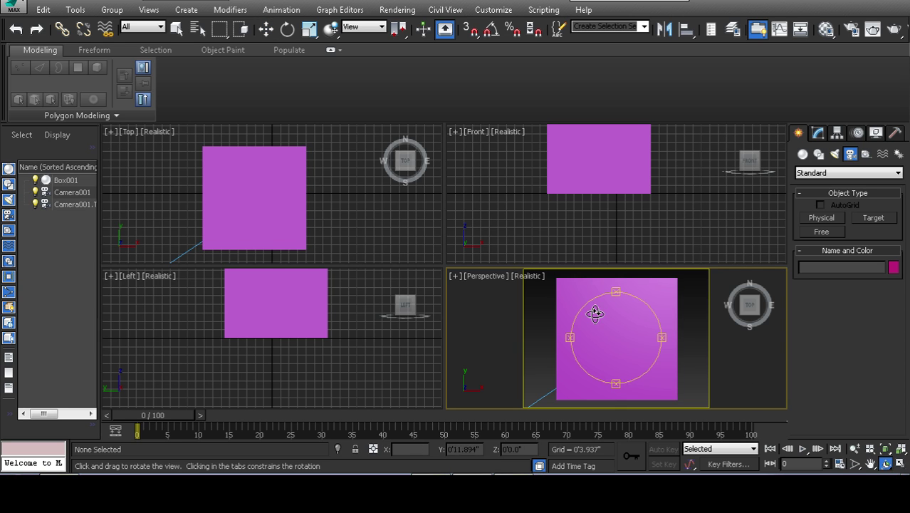
{"action": "left_click_drag", "start_coordinate": [593, 309], "coordinate": [603, 344]}
Step: Create a second target camera in the Top view, placed northeast of the cube and aimed at it, and look through it
{"action": "key", "text": "t"}
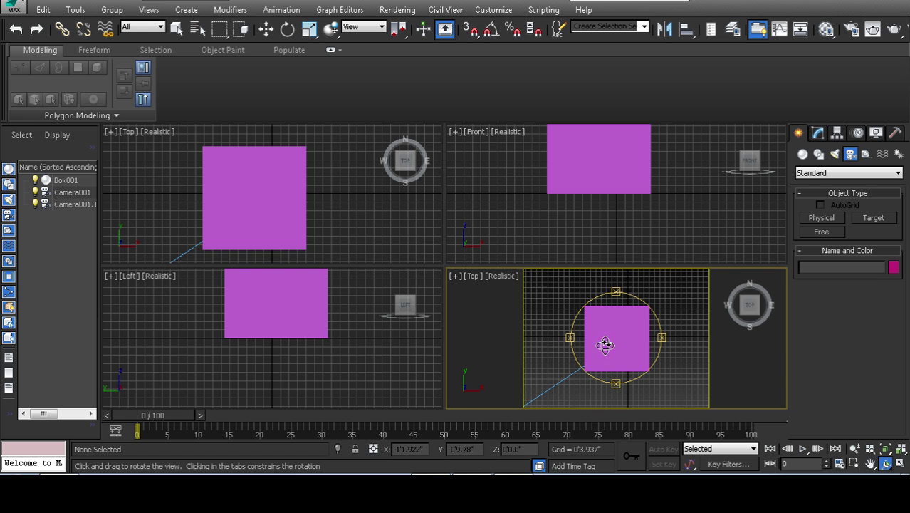
{"action": "left_click", "coordinate": [863, 221]}
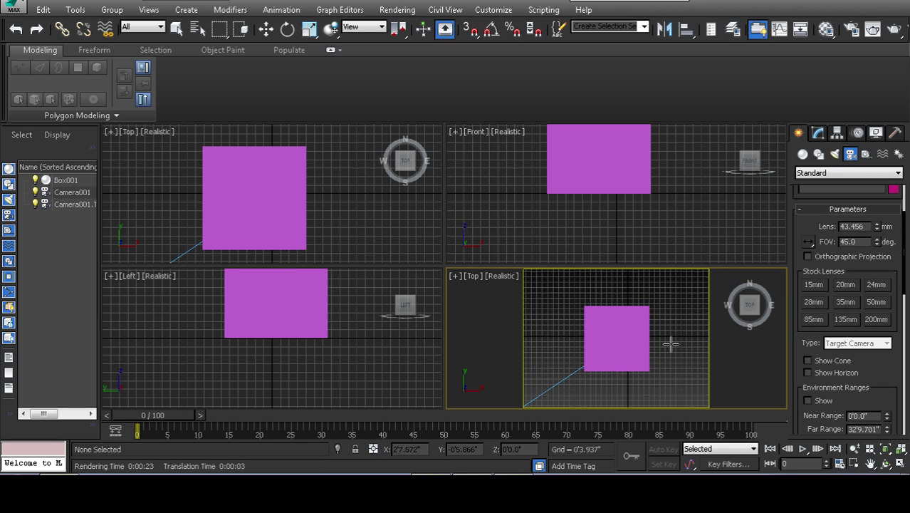
{"action": "left_click_drag", "start_coordinate": [688, 292], "coordinate": [602, 356]}
{"action": "key", "text": "c"}
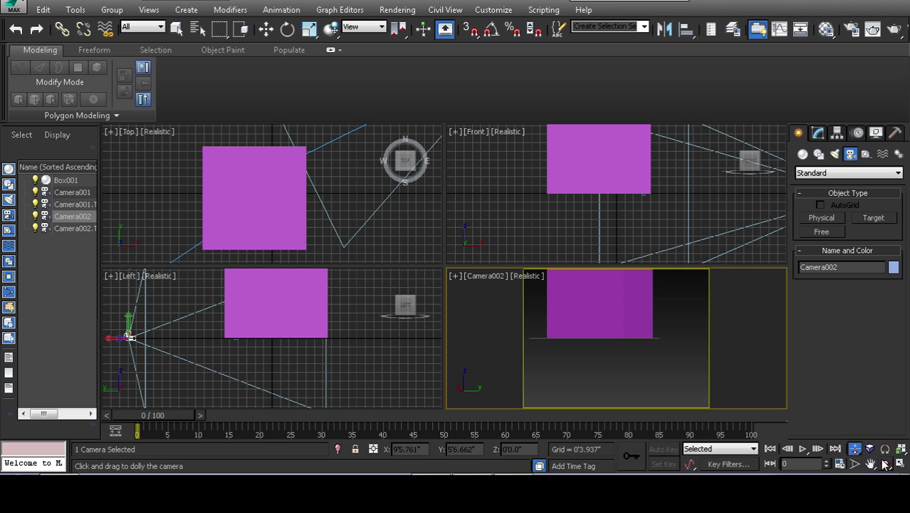
Step: Orbit the second camera to see the cube from slightly above, and clear the selection
{"action": "left_click", "coordinate": [886, 464]}
{"action": "left_click_drag", "start_coordinate": [609, 308], "coordinate": [673, 340]}
{"action": "right_click", "coordinate": [673, 341]}
{"action": "left_click", "coordinate": [692, 358]}
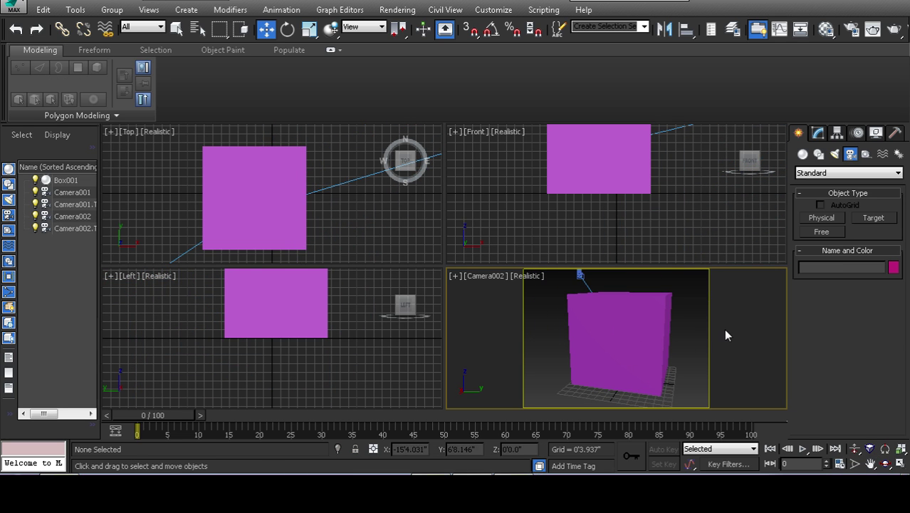
Step: Review the list of scene cameras for the active viewport, keeping Camera002 as its view
{"action": "key", "text": "c"}
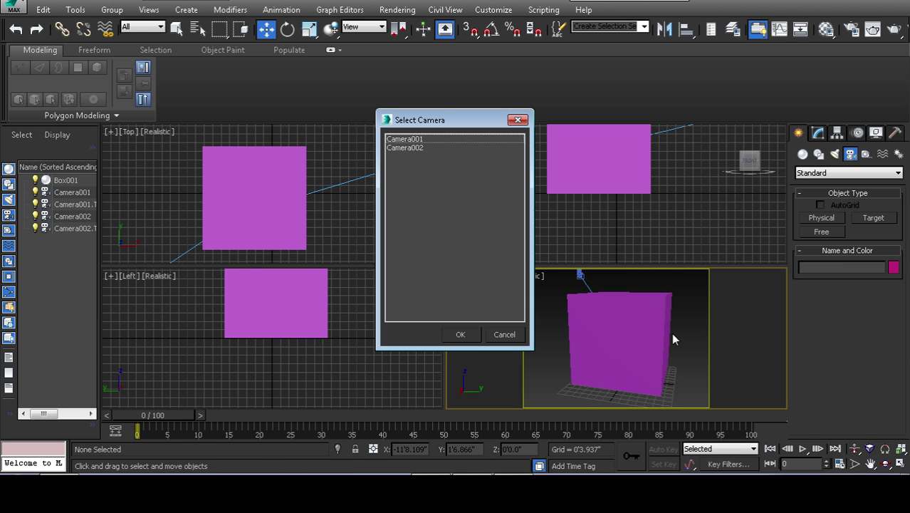
{"action": "left_click", "coordinate": [421, 140]}
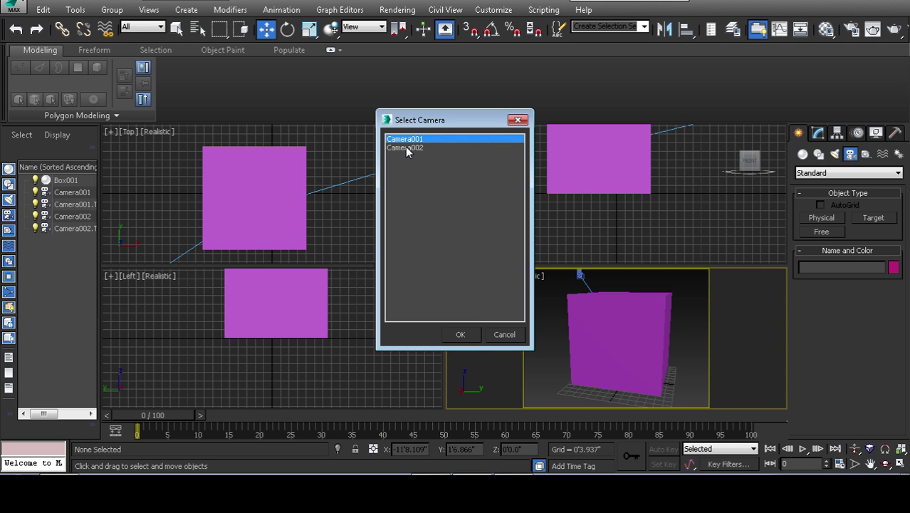
{"action": "double_click", "coordinate": [406, 149]}
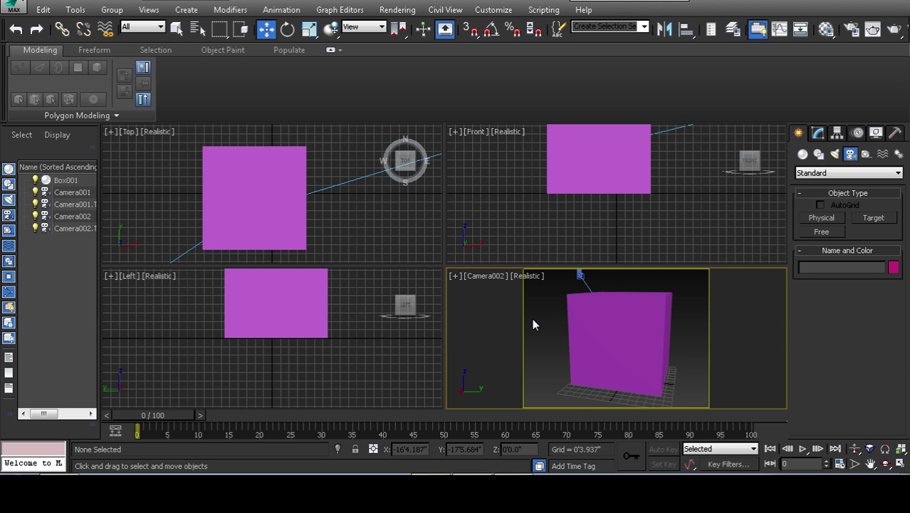
{"action": "key", "text": "c"}
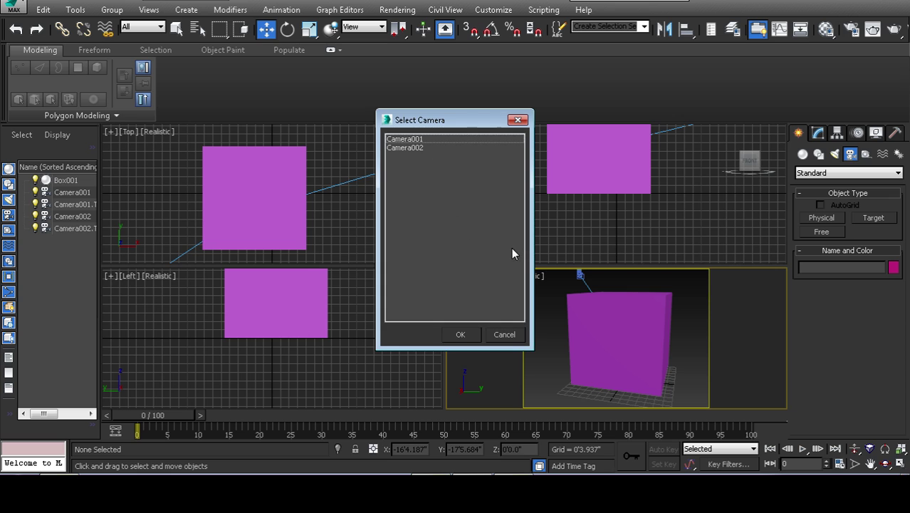
{"action": "key", "text": "Escape"}
Step: Select Camera001 and rename it as Top Corner
{"action": "left_click", "coordinate": [580, 273]}
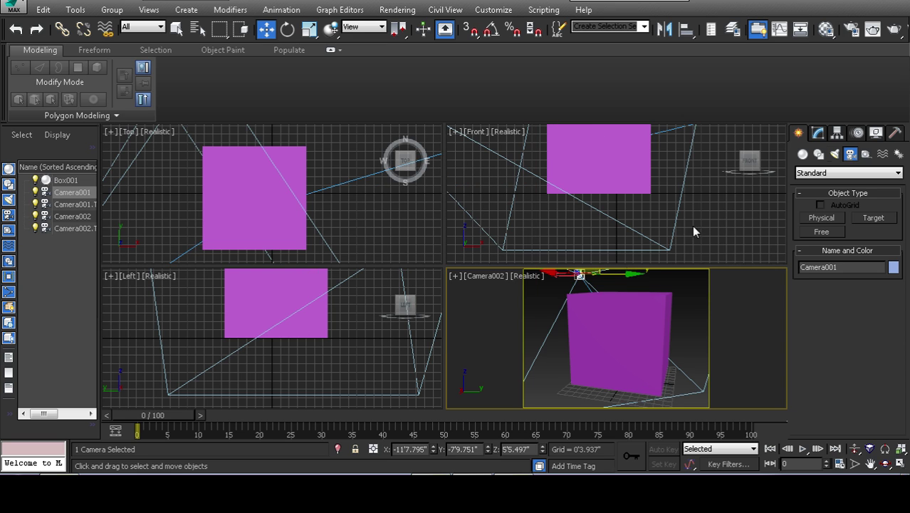
{"action": "left_click", "coordinate": [819, 134]}
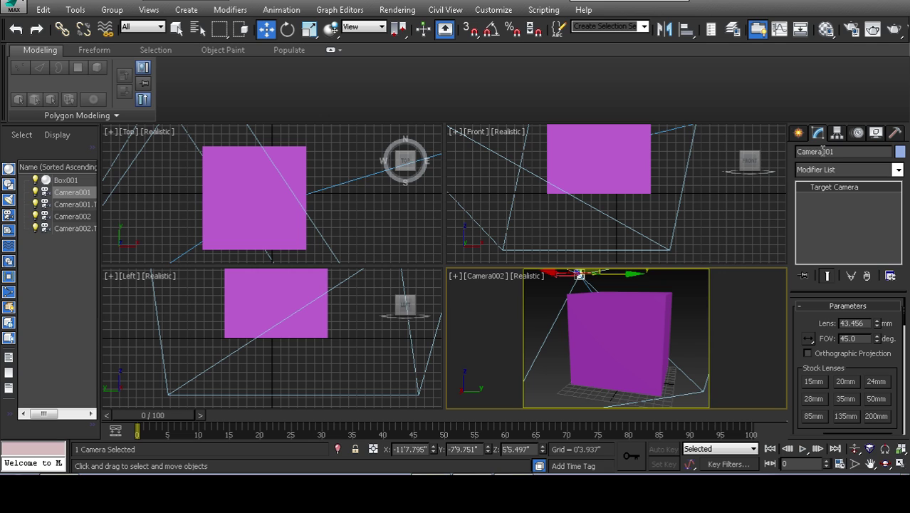
{"action": "double_click", "coordinate": [822, 151]}
{"action": "type", "text": "Top Corner"}
{"action": "key", "text": "Return"}
Step: Clear the selection and switch the camera viewport to the Top Corner camera
{"action": "left_click", "coordinate": [683, 316]}
{"action": "key", "text": "c"}
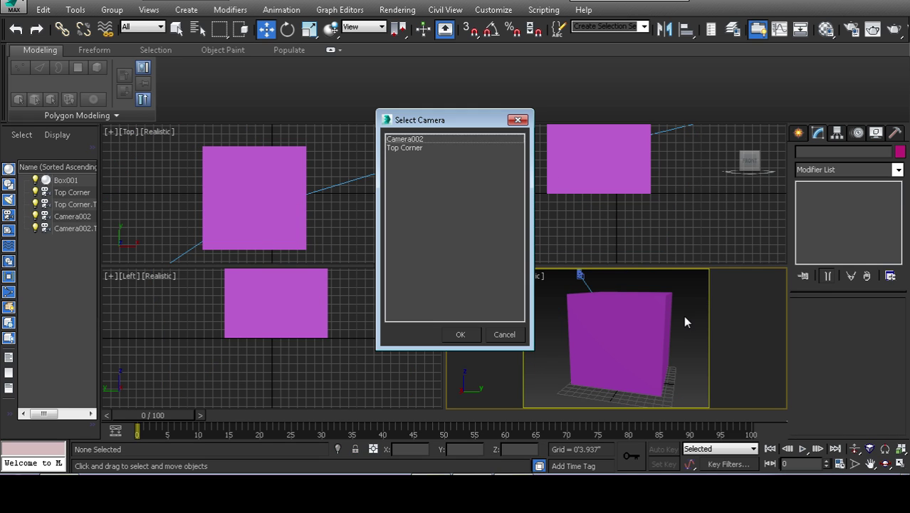
{"action": "double_click", "coordinate": [410, 148]}
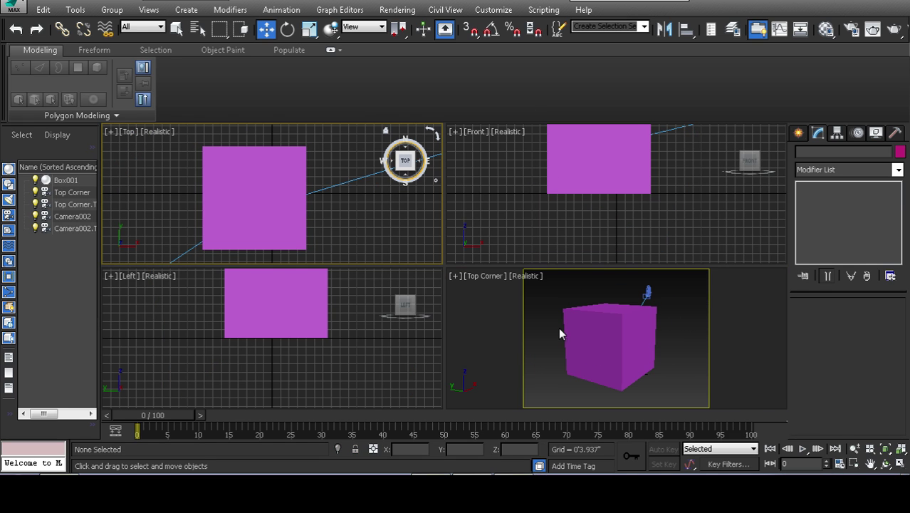
Step: Rename Camera002 as Other Corner and give it the 50 mm stock lens
{"action": "left_click", "coordinate": [648, 292]}
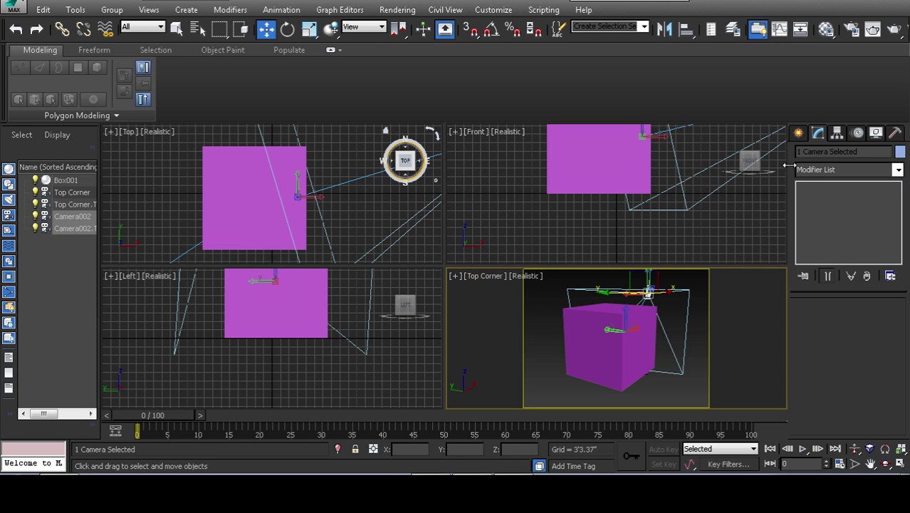
{"action": "left_click", "coordinate": [821, 137]}
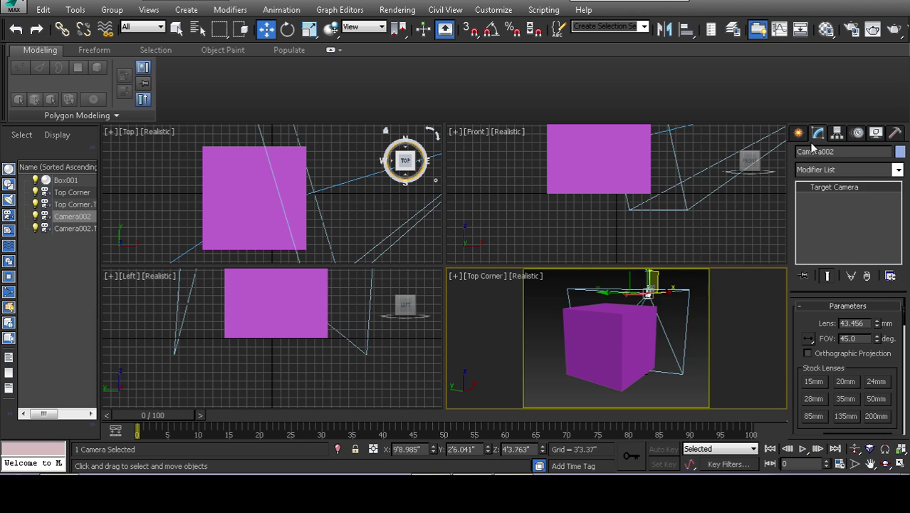
{"action": "double_click", "coordinate": [815, 151]}
{"action": "type", "text": "Other Corner"}
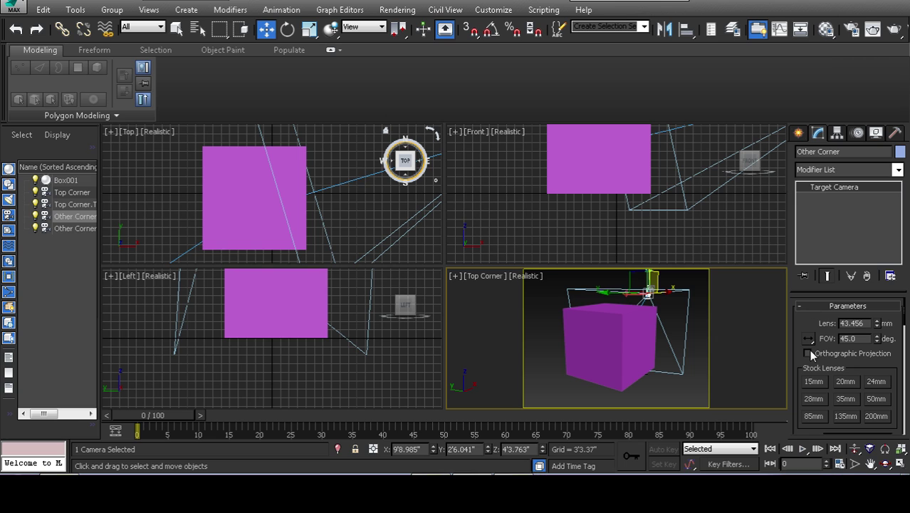
{"action": "left_click", "coordinate": [845, 399]}
{"action": "left_click", "coordinate": [876, 399]}
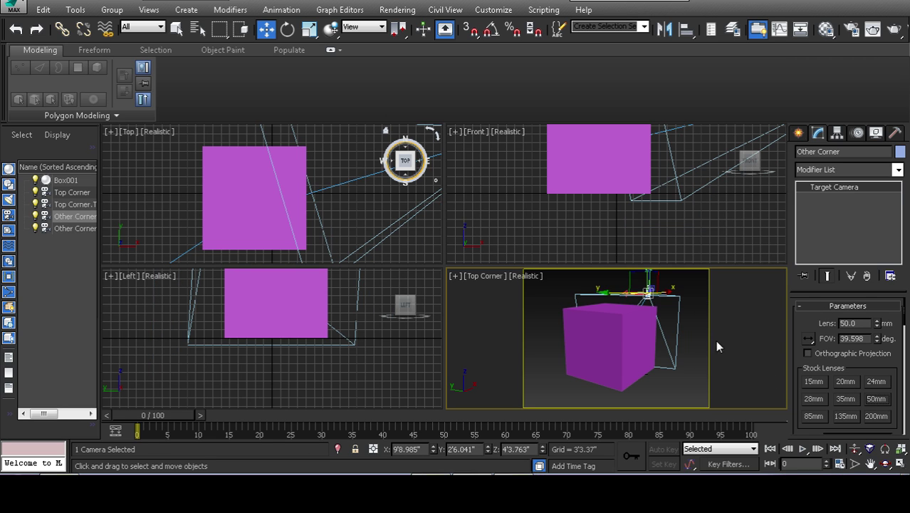
Step: Look through the Other Corner camera and try its 35 mm stock lens before returning to 50 mm
{"action": "left_click", "coordinate": [735, 350]}
{"action": "left_click", "coordinate": [647, 289]}
{"action": "key", "text": "s"}
{"action": "key", "text": "c"}
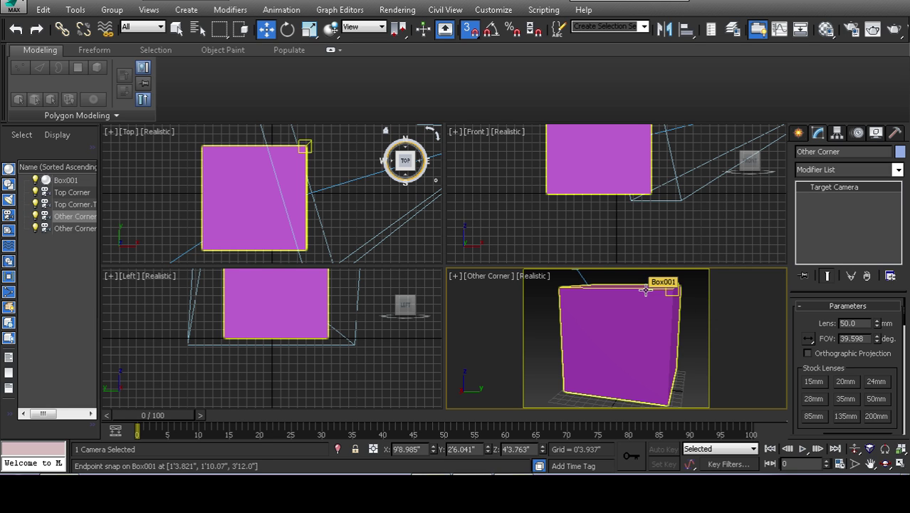
{"action": "left_click", "coordinate": [854, 402]}
{"action": "left_click", "coordinate": [876, 399]}
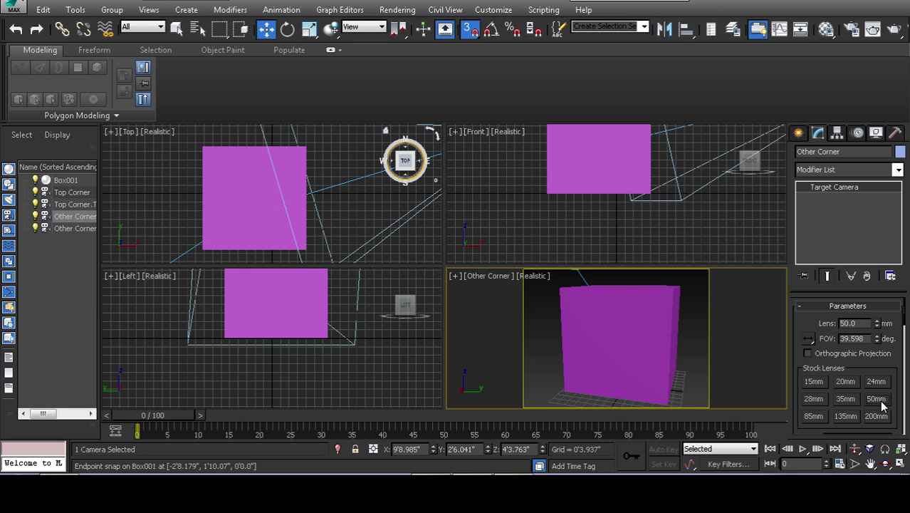
Step: Try the 28 mm stock lens on the Other Corner camera, choose 24 mm instead, and clear the selection
{"action": "left_click", "coordinate": [814, 398]}
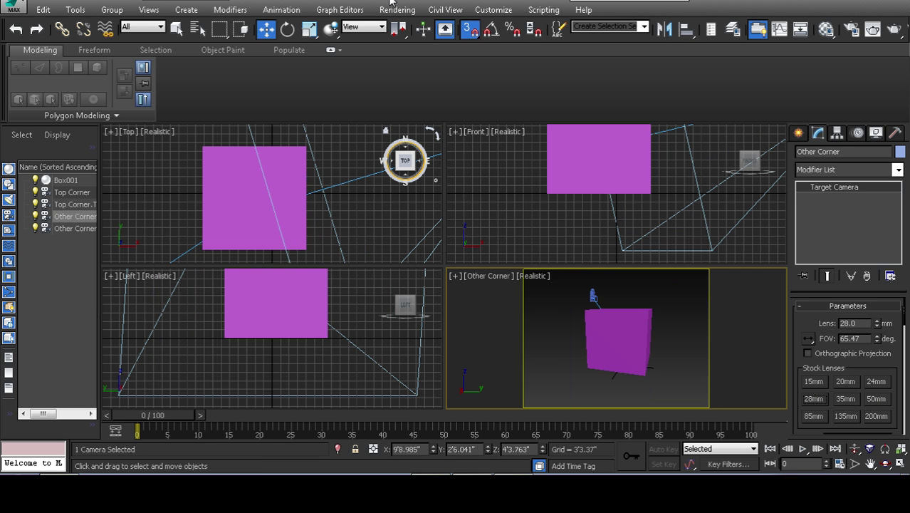
{"action": "left_click", "coordinate": [880, 383]}
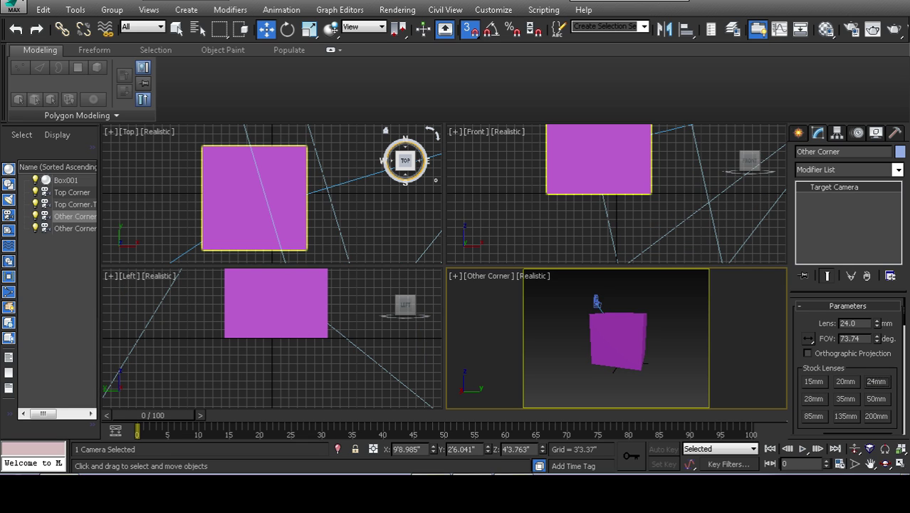
{"action": "left_click", "coordinate": [673, 339]}
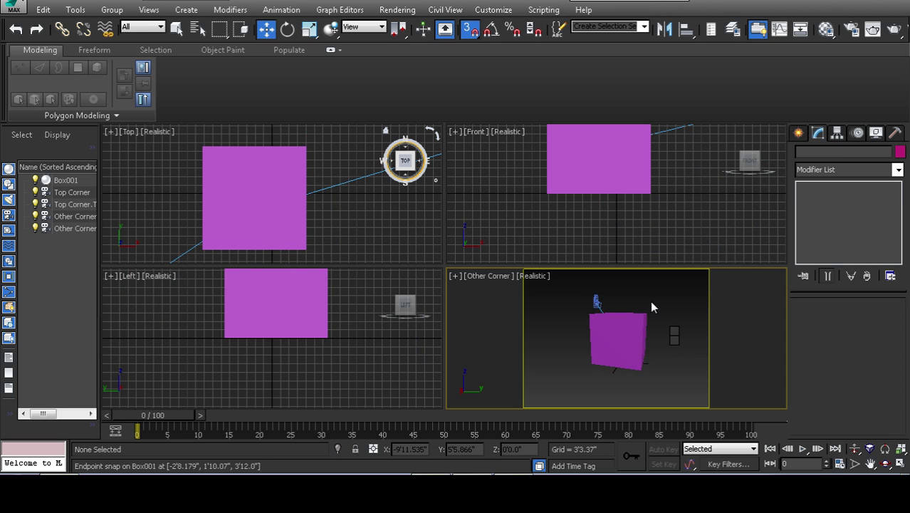
{"action": "left_click", "coordinate": [493, 9]}
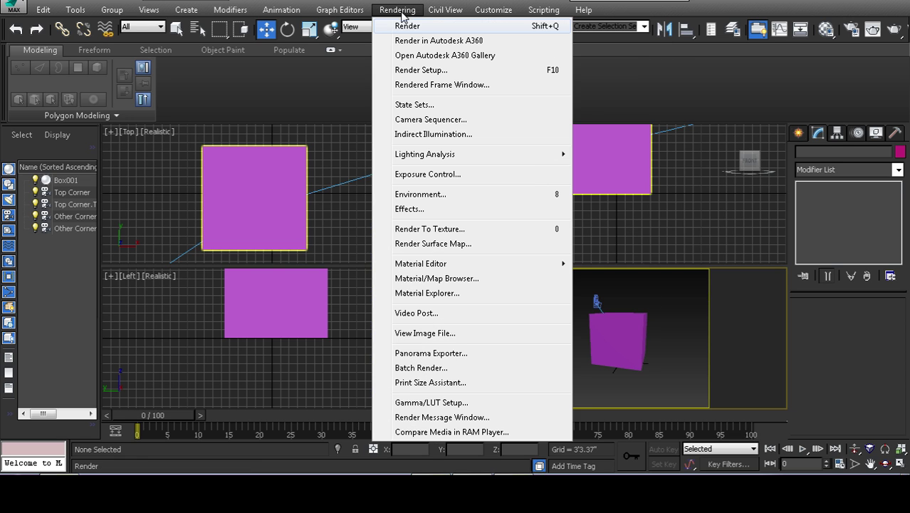
{"action": "left_click", "coordinate": [403, 13]}
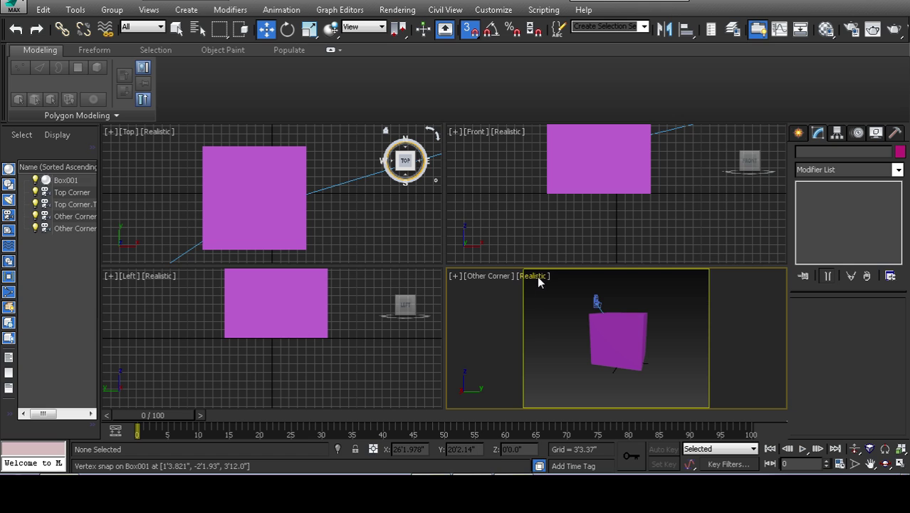
{"action": "left_click", "coordinate": [598, 305]}
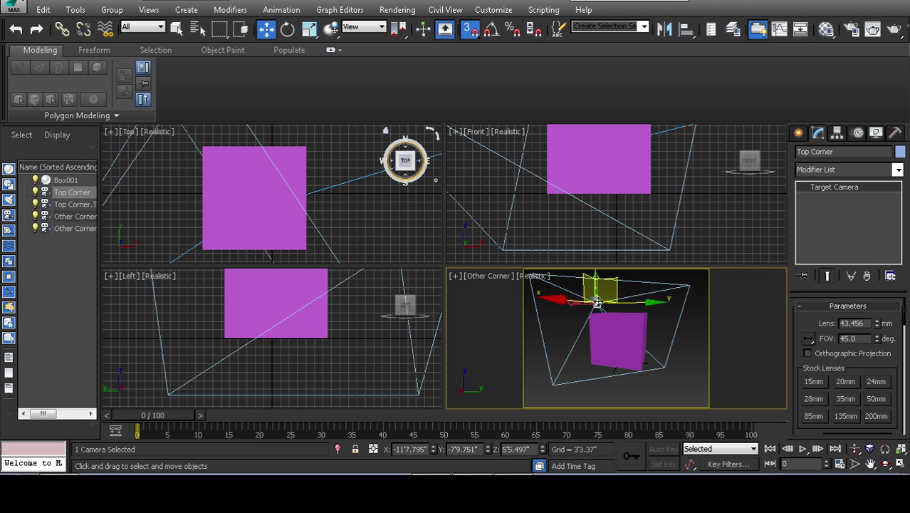
{"action": "left_click", "coordinate": [490, 275]}
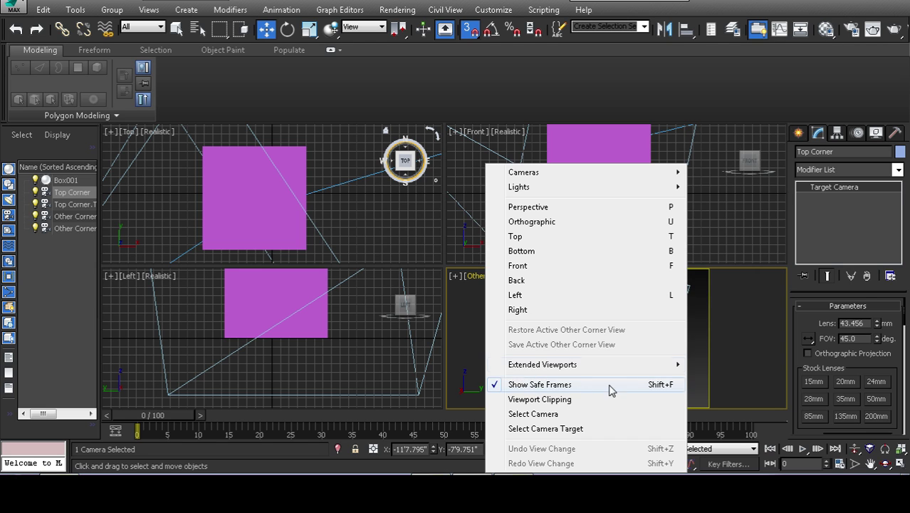
{"action": "left_click", "coordinate": [706, 344]}
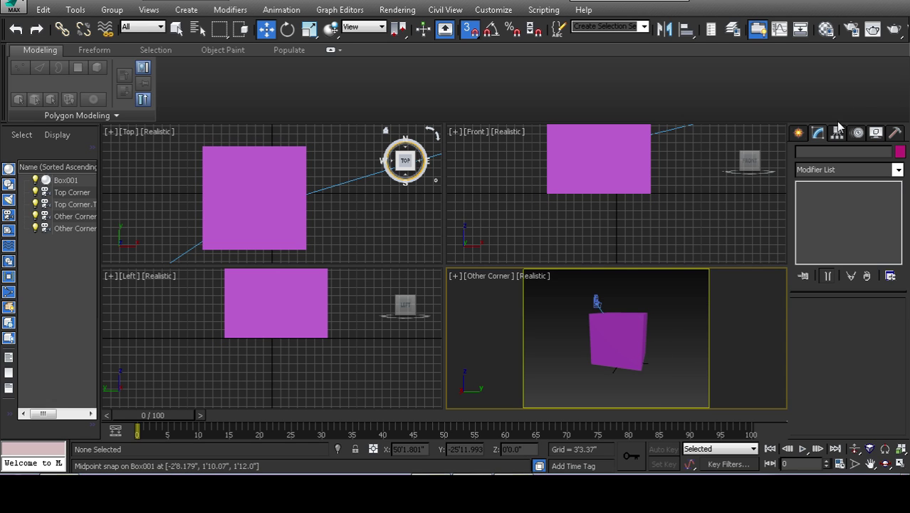
Step: Create a ground plane about 45'10" long and 57'12" wide around the cube in a top view
{"action": "left_click", "coordinate": [799, 134]}
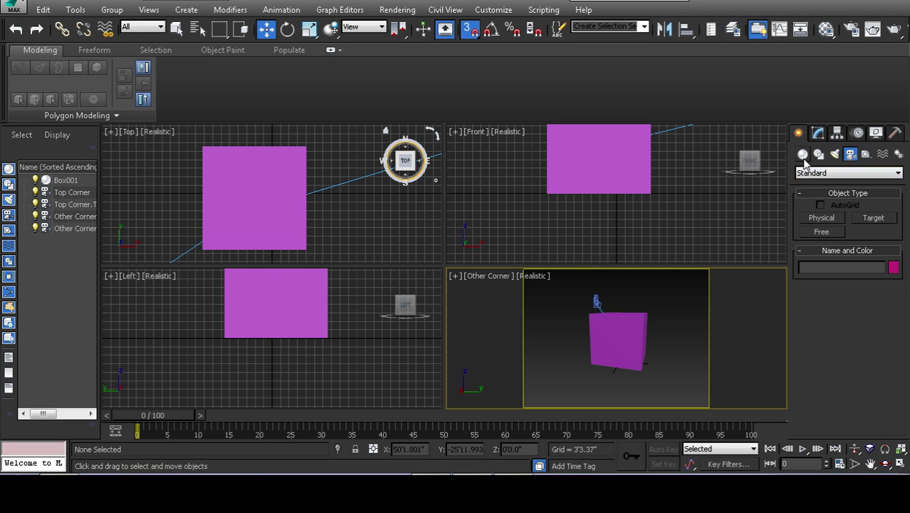
{"action": "left_click", "coordinate": [874, 274]}
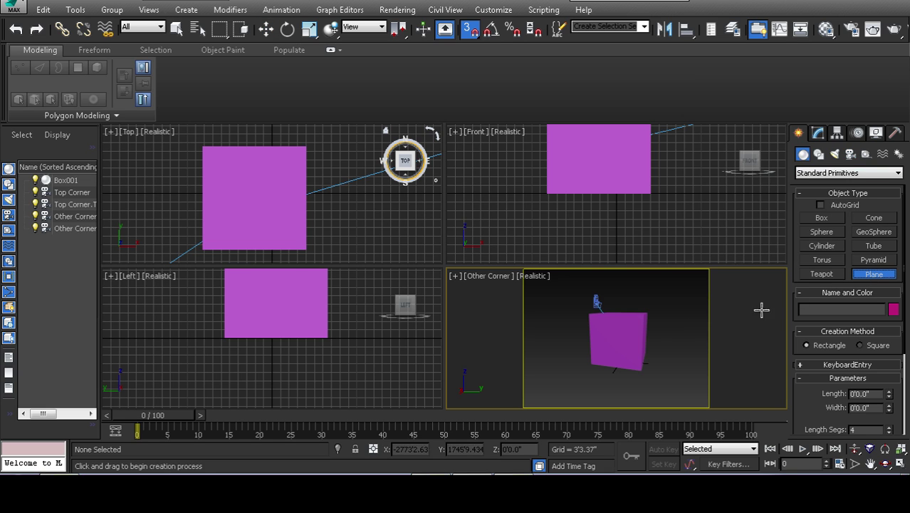
{"action": "key", "text": "t"}
{"action": "scroll", "coordinate": [619, 329], "scroll_direction": "down", "scroll_amount": 5}
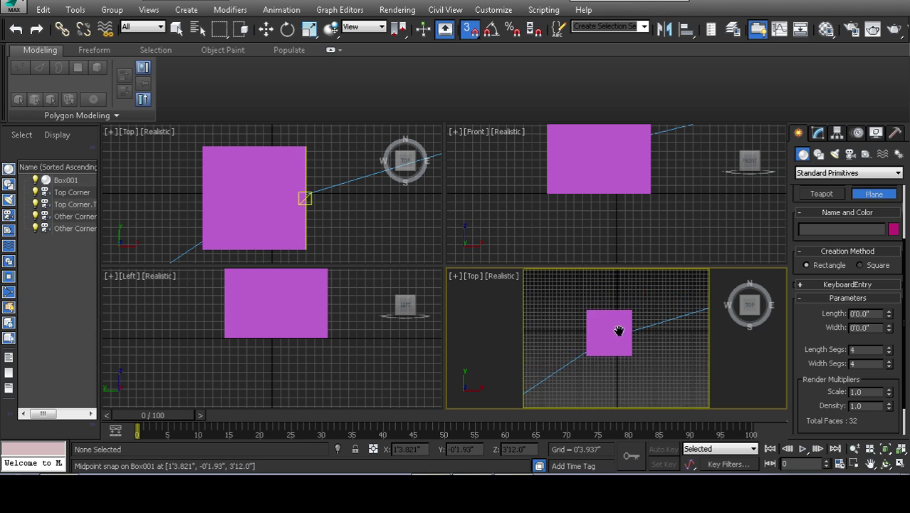
{"action": "left_click_drag", "start_coordinate": [578, 299], "coordinate": [698, 392]}
{"action": "key", "text": "w"}
Step: Set both the length and width of the ground plane to 149'12.0"
{"action": "left_click", "coordinate": [817, 133]}
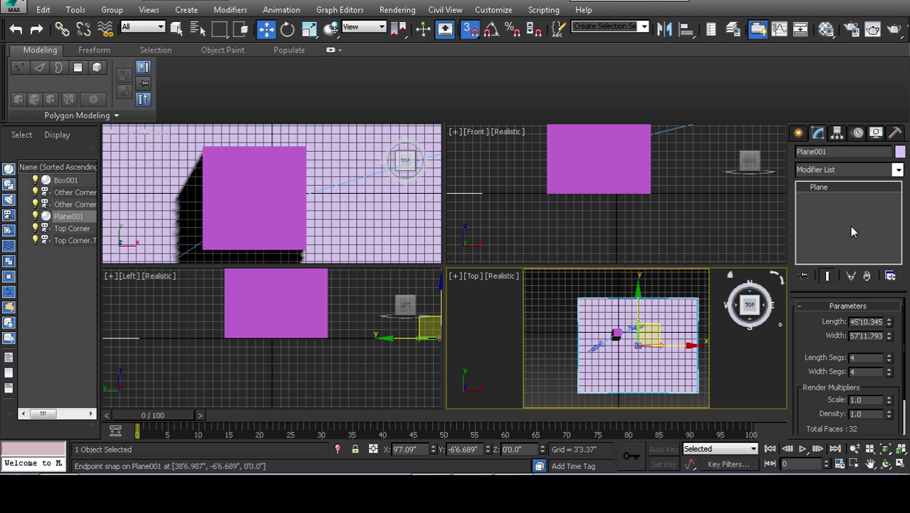
{"action": "right_click", "coordinate": [888, 322]}
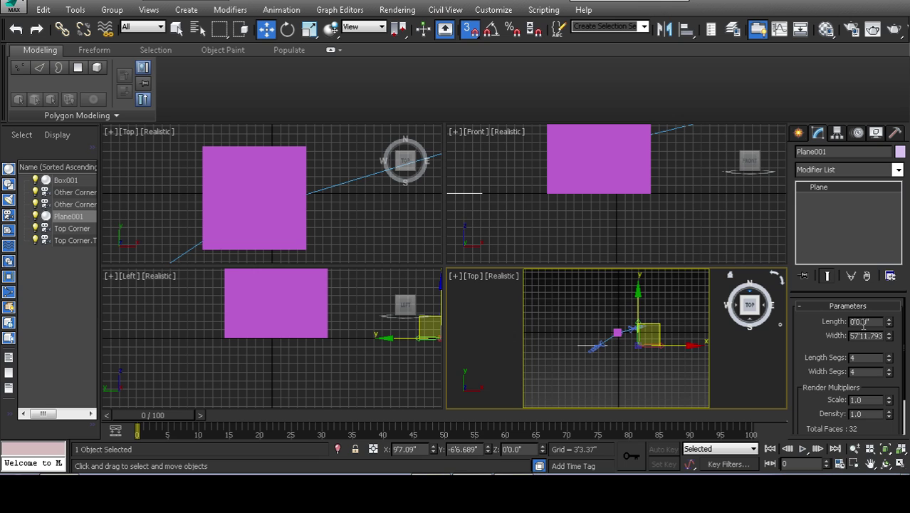
{"action": "double_click", "coordinate": [863, 322]}
{"action": "type", "text": "149'12"}
{"action": "key", "text": "Tab"}
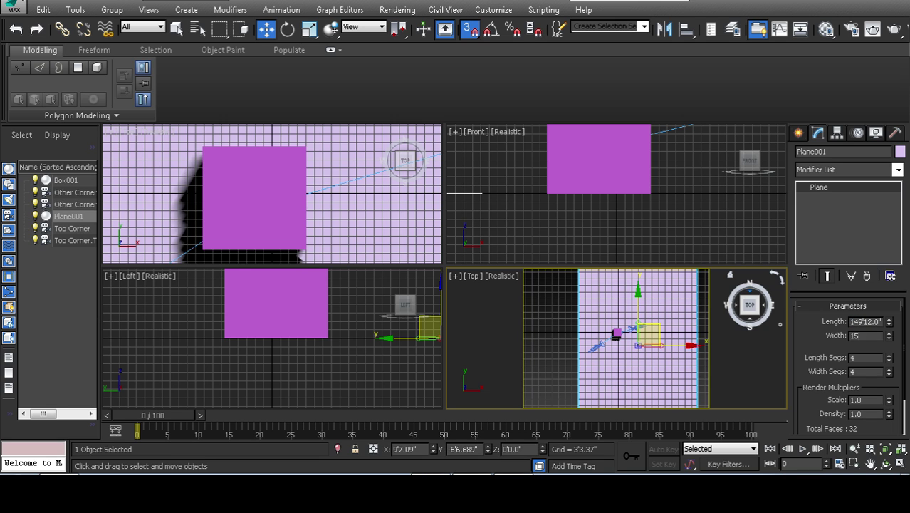
{"action": "type", "text": "149'12"}
{"action": "key", "text": "Return"}
Step: Zero the ground plane's X and Y position and shift it along X to about 3'5"
{"action": "right_click", "coordinate": [433, 450]}
{"action": "right_click", "coordinate": [487, 451]}
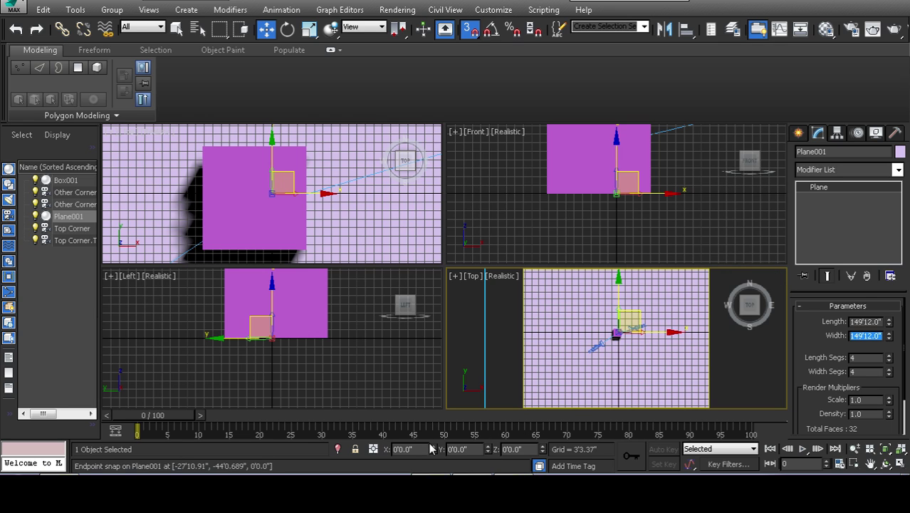
{"action": "left_click_drag", "start_coordinate": [482, 447], "coordinate": [491, 455]}
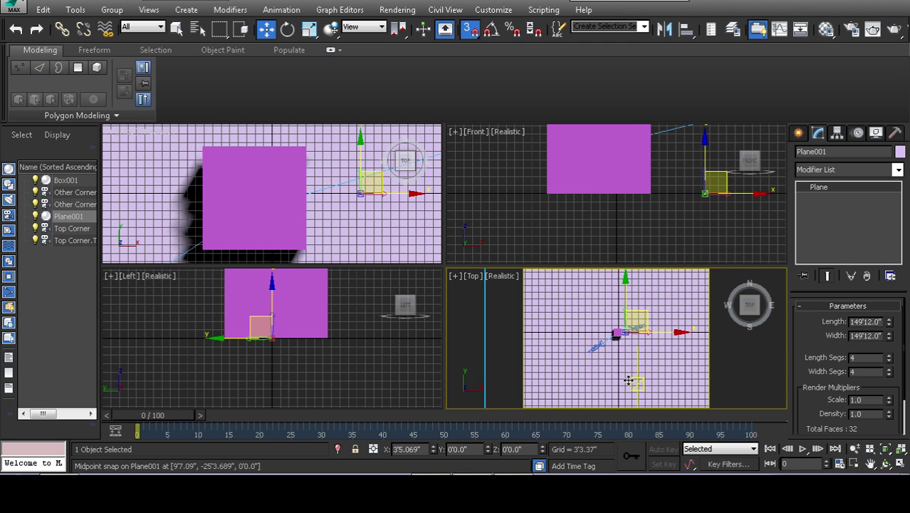
{"action": "left_click", "coordinate": [631, 324]}
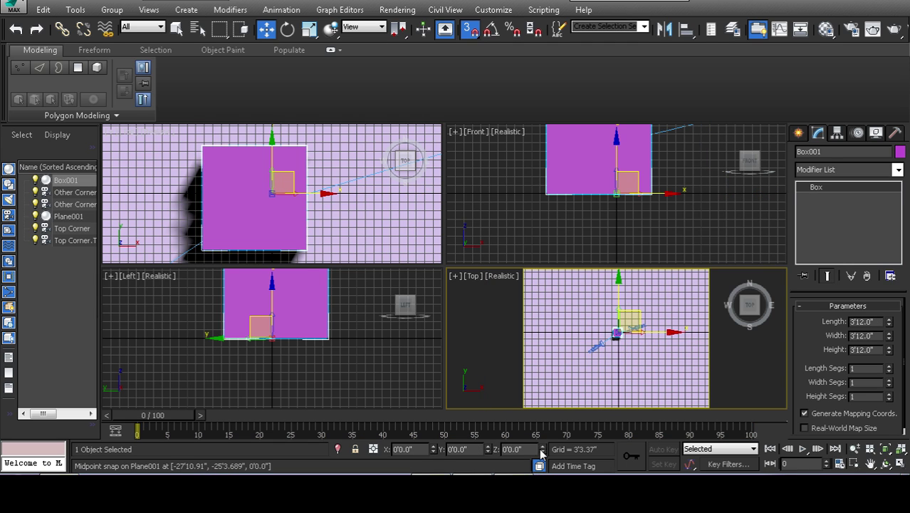
Step: Look through the Other Corner camera again, clear the selection, and maximize that viewport
{"action": "left_click", "coordinate": [716, 371]}
{"action": "key", "text": "c"}
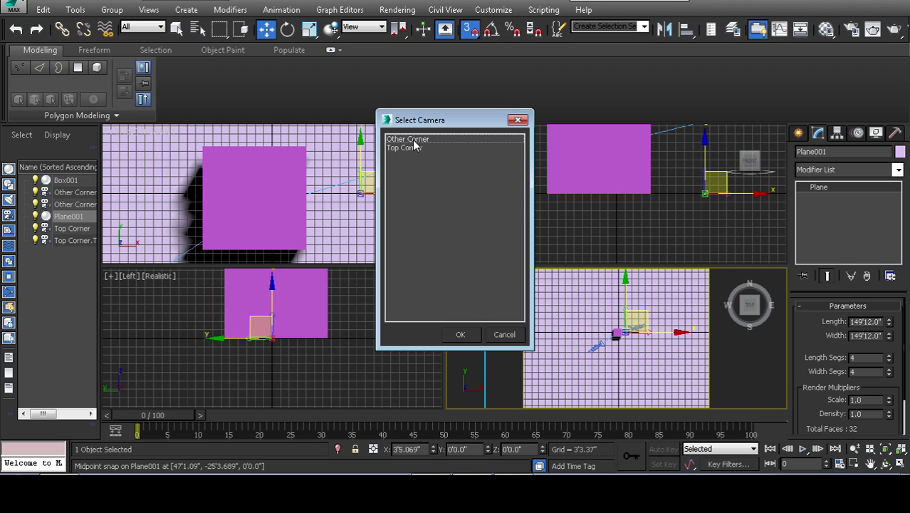
{"action": "double_click", "coordinate": [424, 141]}
{"action": "left_click", "coordinate": [654, 290]}
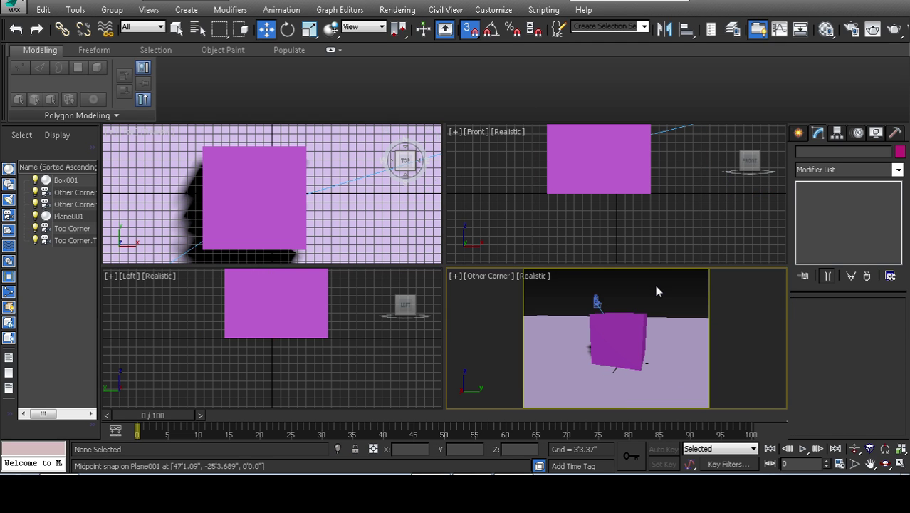
{"action": "key", "text": "c"}
{"action": "key", "text": "Escape"}
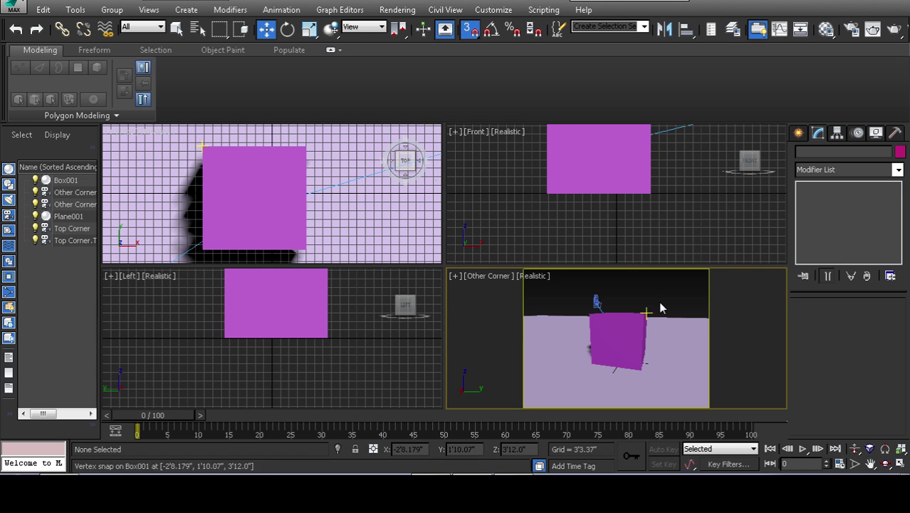
{"action": "left_click", "coordinate": [900, 464]}
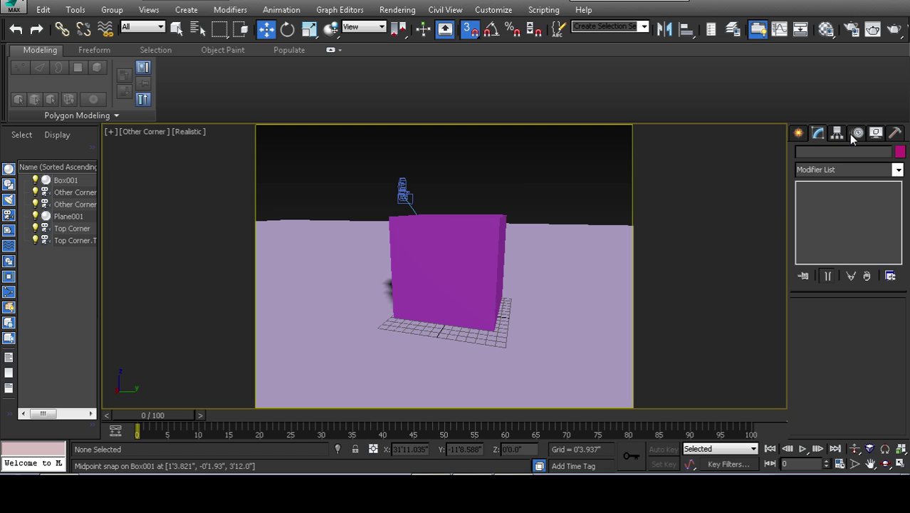
Step: Start a Daylight system and accept the recommended mr Photographic Exposure Control at EV = 15
{"action": "left_click", "coordinate": [799, 134]}
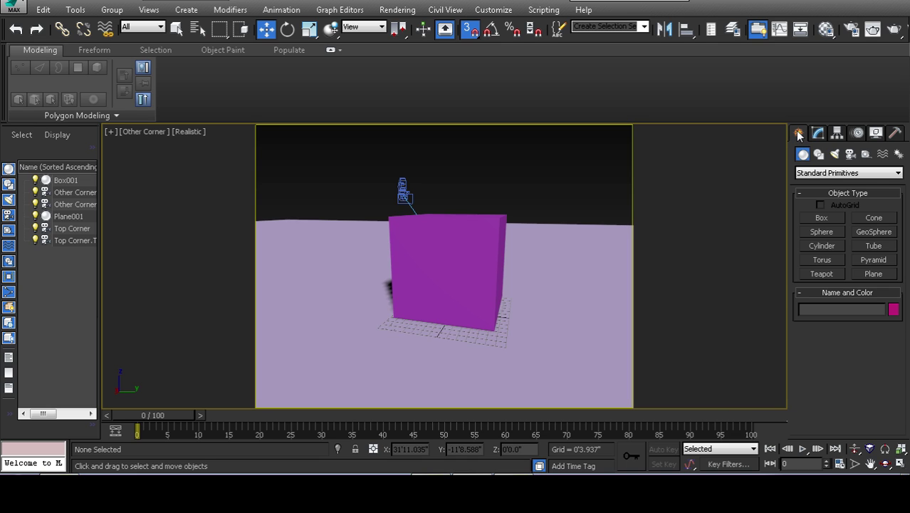
{"action": "left_click", "coordinate": [899, 155]}
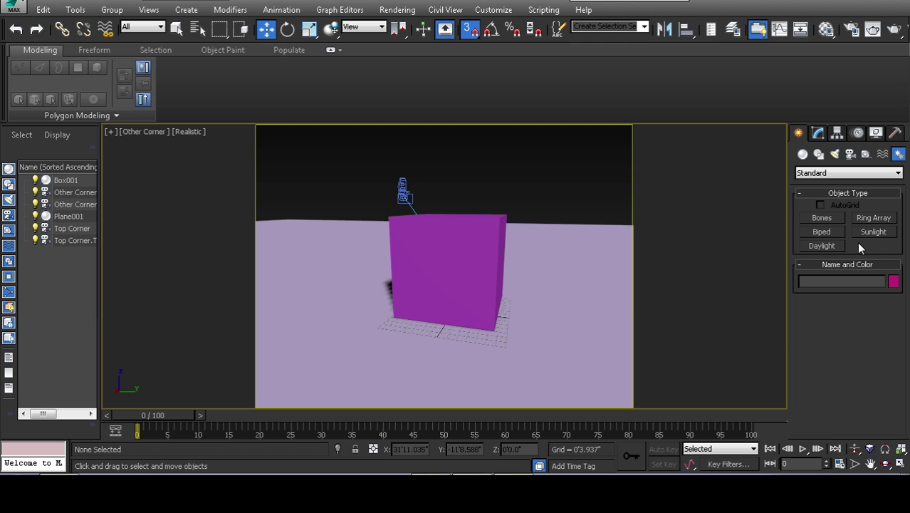
{"action": "left_click", "coordinate": [827, 245]}
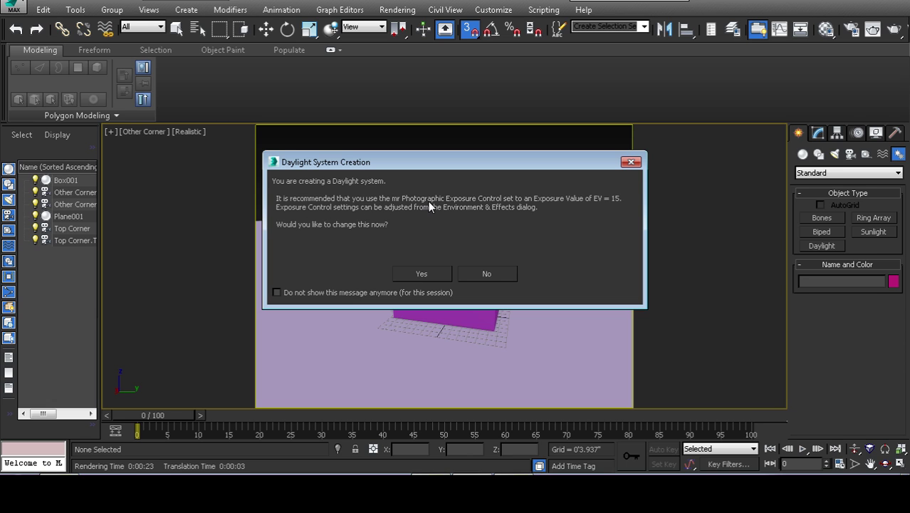
{"action": "left_click", "coordinate": [421, 274]}
Step: Place the daylight compass and sun at the cube's base and add the mr Physical Sky environment map
{"action": "left_click_drag", "start_coordinate": [427, 268], "coordinate": [342, 314]}
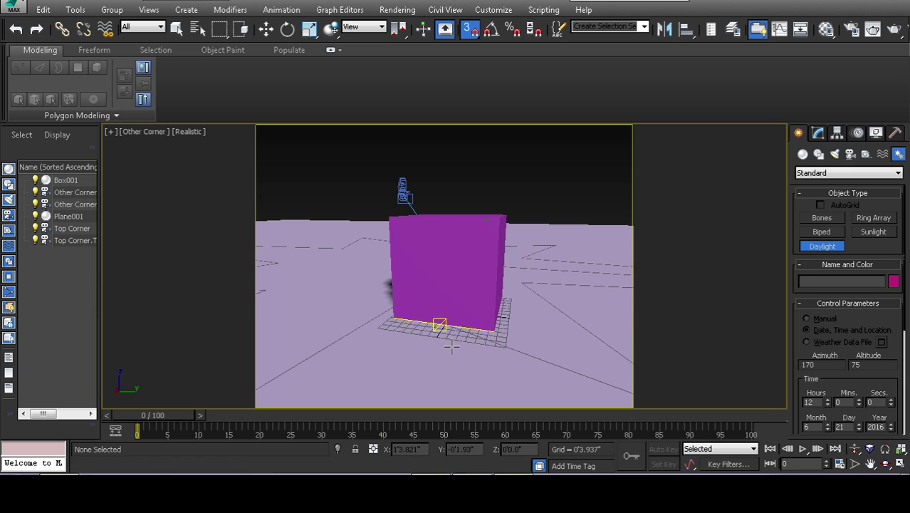
{"action": "left_click", "coordinate": [436, 325]}
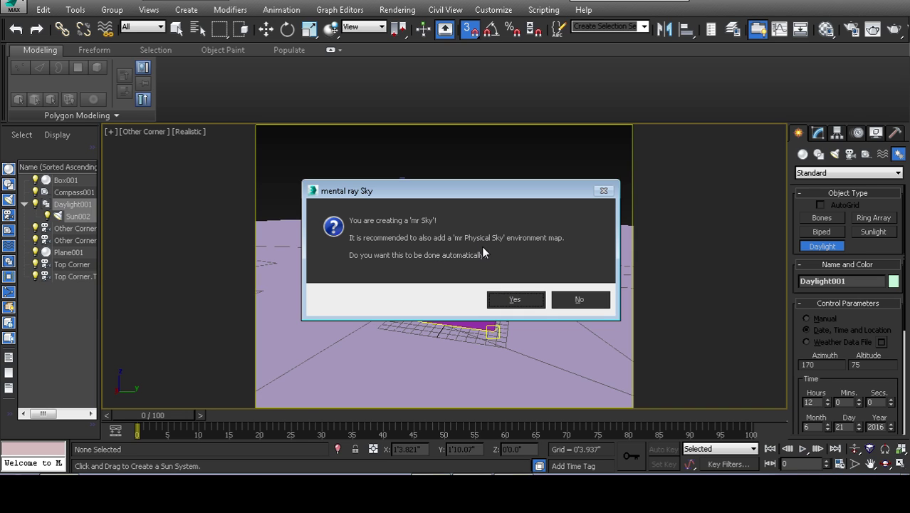
{"action": "left_click", "coordinate": [517, 300]}
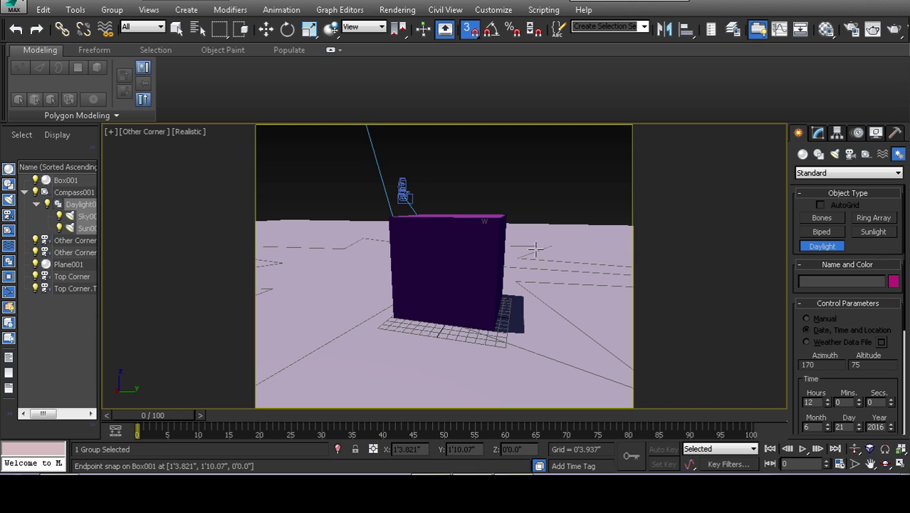
{"action": "right_click", "coordinate": [586, 308]}
Step: Set the daylight system's geographic location to Waco, TX on the North America map
{"action": "left_click", "coordinate": [819, 134]}
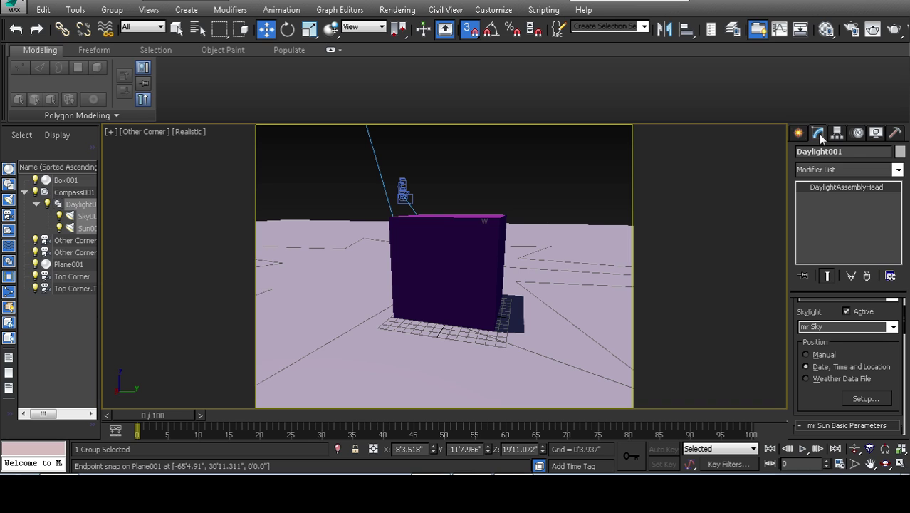
{"action": "left_click", "coordinate": [863, 398]}
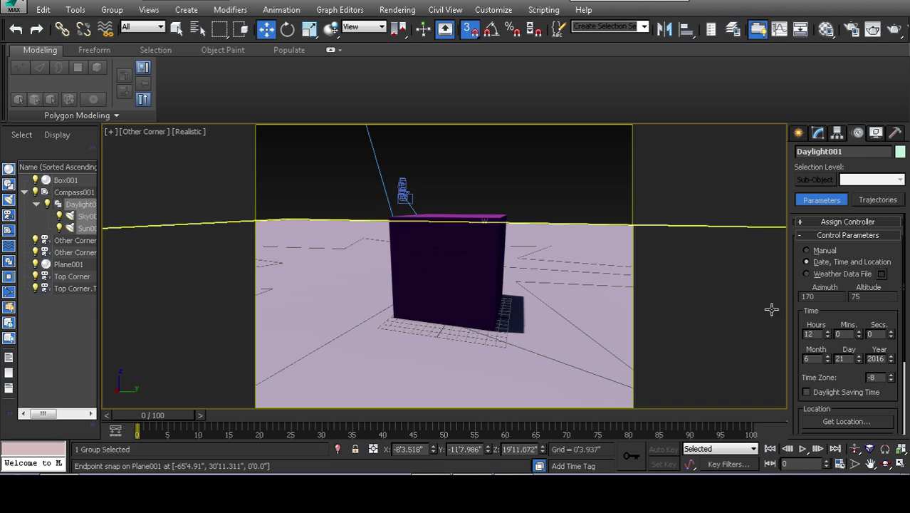
{"action": "left_click", "coordinate": [846, 422]}
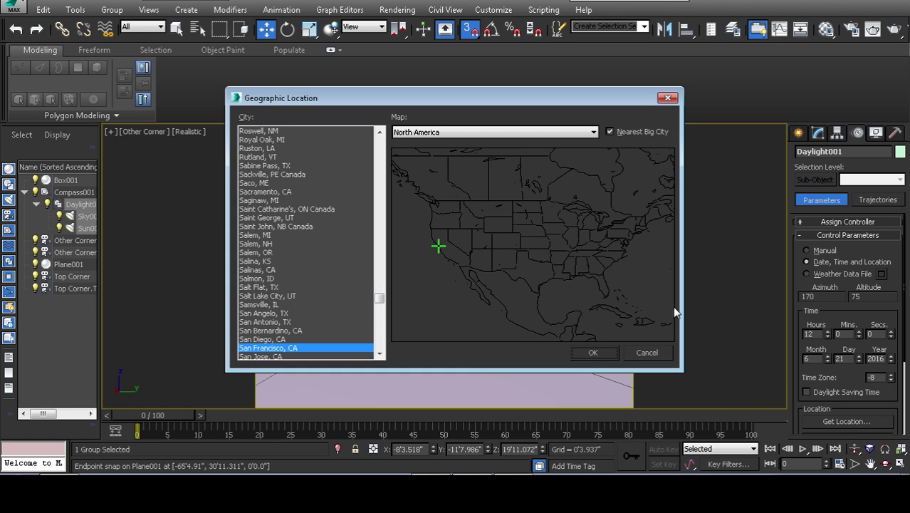
{"action": "left_click", "coordinate": [539, 271]}
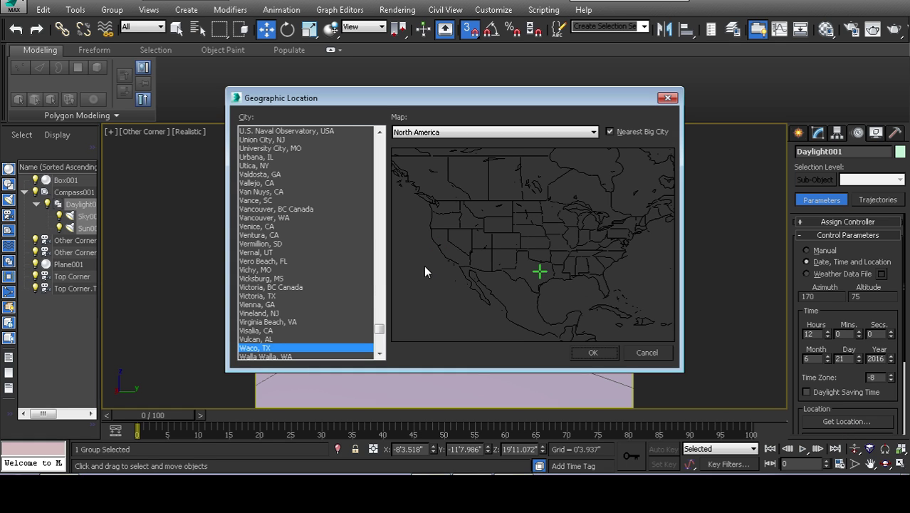
{"action": "left_click", "coordinate": [594, 354]}
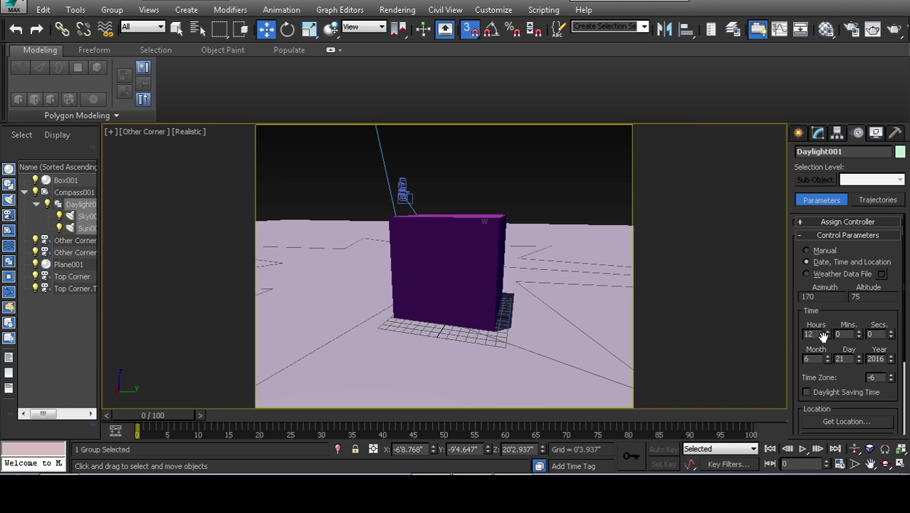
Step: Set the daylight system's time to 17 hours and bring up its Daylight Parameters
{"action": "left_click_drag", "start_coordinate": [826, 334], "coordinate": [829, 335]}
{"action": "left_click", "coordinate": [828, 331]}
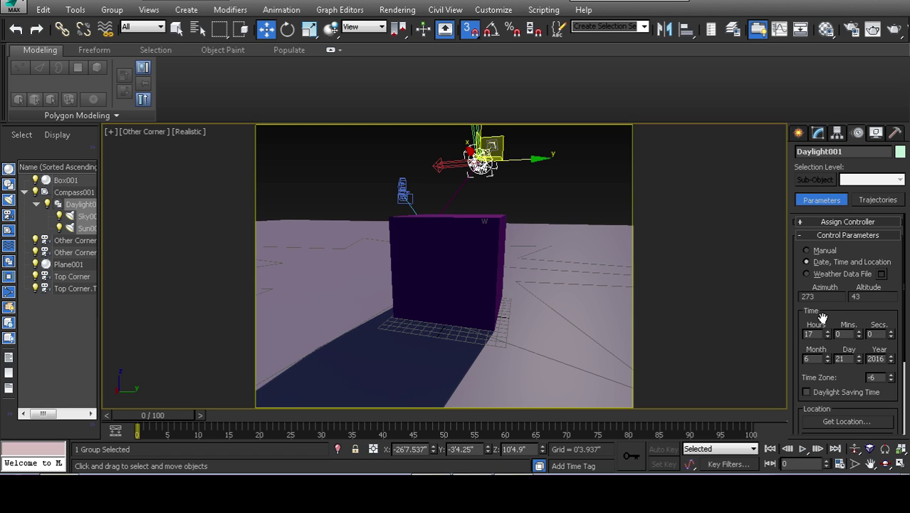
{"action": "left_click", "coordinate": [827, 235]}
{"action": "left_click", "coordinate": [842, 235]}
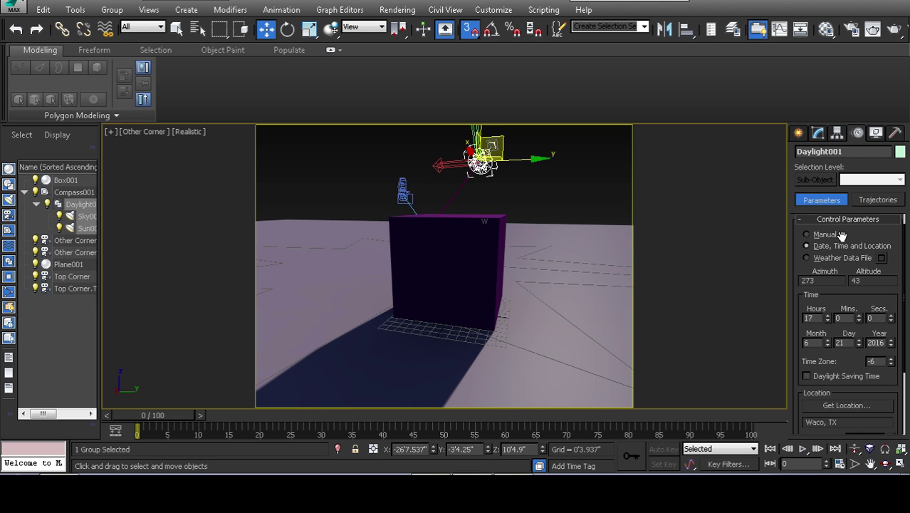
{"action": "left_click", "coordinate": [818, 134]}
{"action": "scroll", "coordinate": [893, 352], "scroll_direction": "up", "scroll_amount": 2}
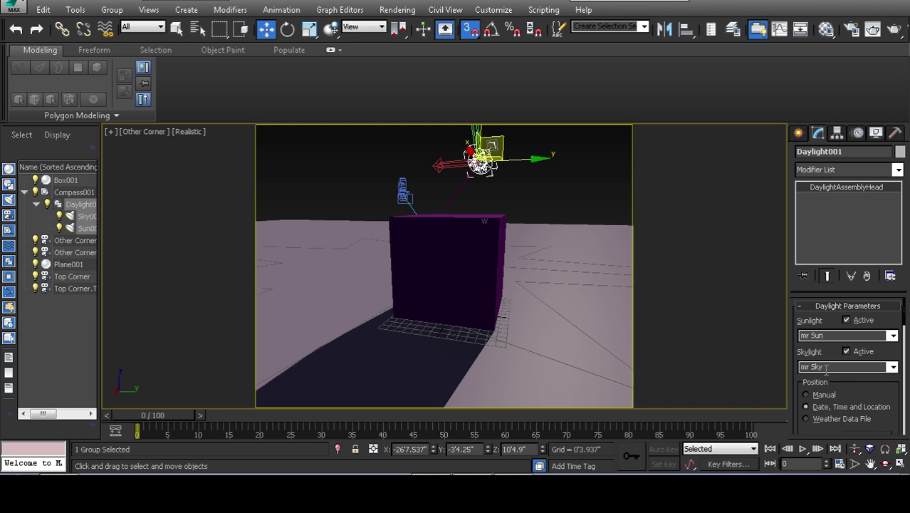
Step: Deselect the daylight system and compare the Shaded and Realistic styles in the Other Corner viewport, finishing in Realistic
{"action": "left_click", "coordinate": [146, 133]}
{"action": "left_click", "coordinate": [200, 128]}
{"action": "left_click", "coordinate": [189, 132]}
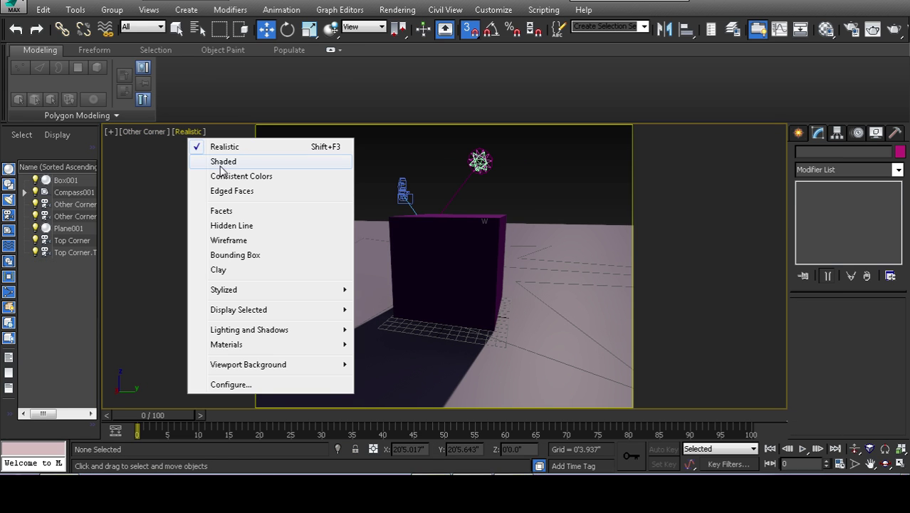
{"action": "left_click", "coordinate": [222, 163]}
{"action": "left_click", "coordinate": [187, 132]}
{"action": "left_click", "coordinate": [200, 147]}
{"action": "left_click", "coordinate": [191, 132]}
{"action": "left_click", "coordinate": [217, 158]}
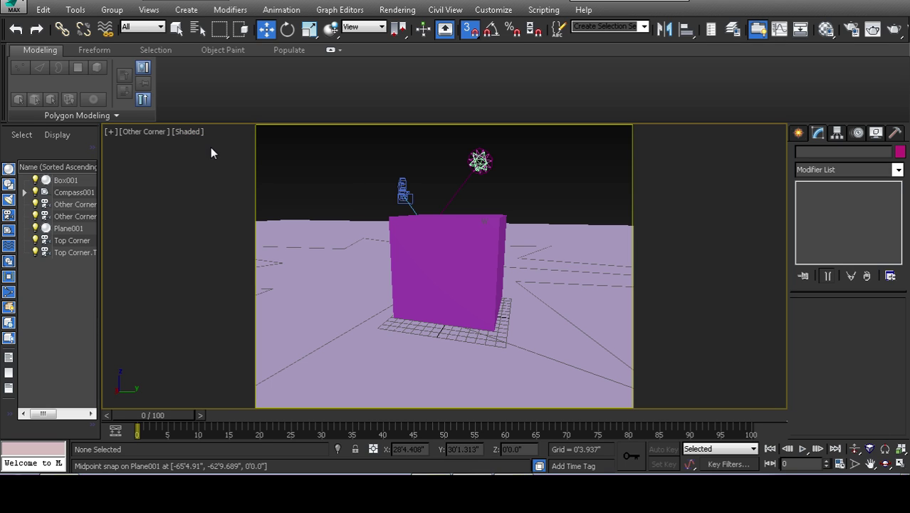
{"action": "left_click", "coordinate": [189, 132]}
{"action": "left_click", "coordinate": [201, 146]}
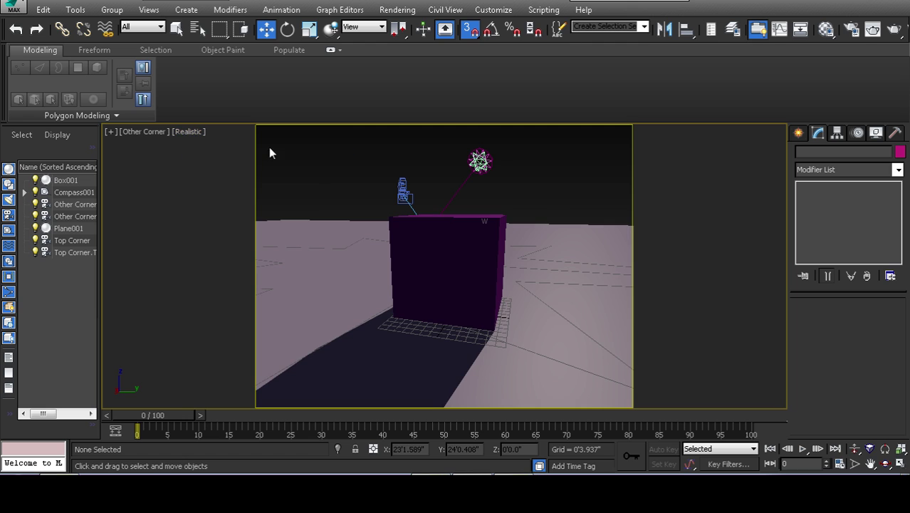
Step: Render the Other Corner camera view with mental ray and close the rendered image
{"action": "left_click", "coordinate": [398, 10]}
{"action": "left_click", "coordinate": [408, 23]}
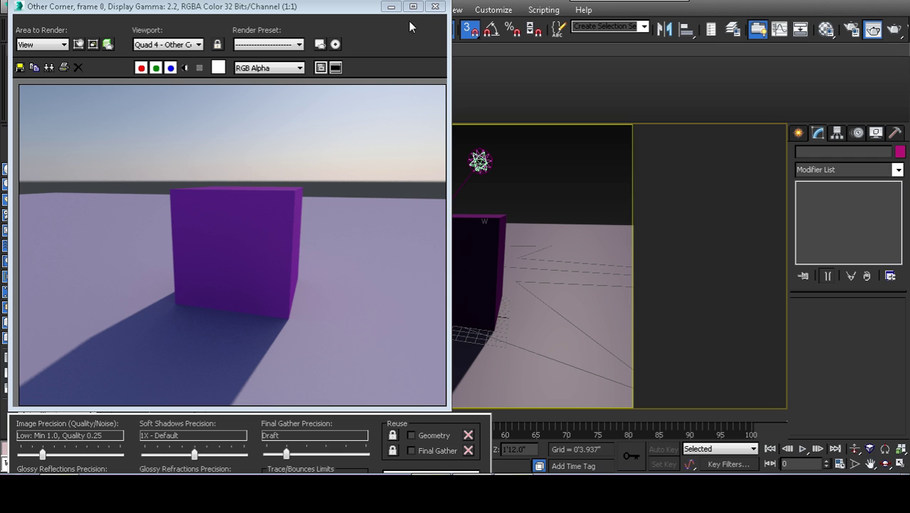
{"action": "left_click", "coordinate": [435, 7]}
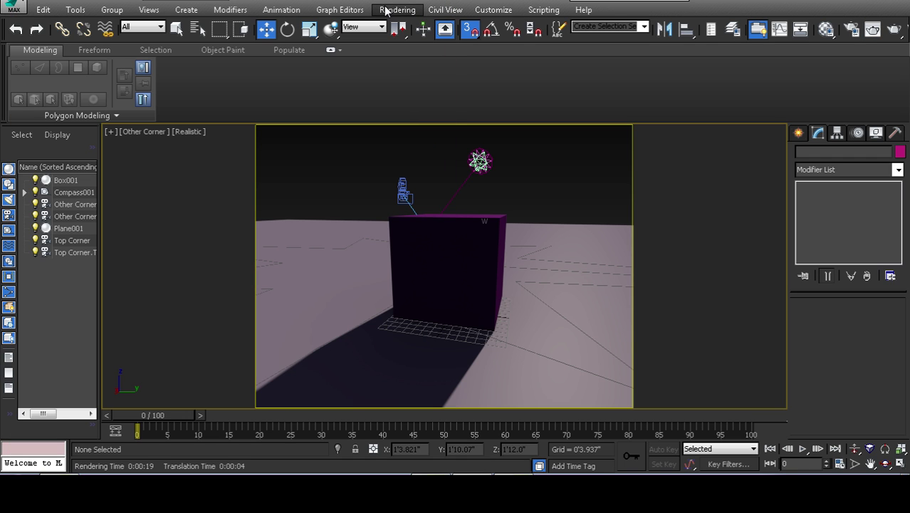
Step: Set the production renderer to Default Scanline Renderer, render the Other Corner view and close the rendered image
{"action": "left_click", "coordinate": [389, 10]}
{"action": "left_click", "coordinate": [392, 10]}
{"action": "left_click", "coordinate": [396, 10]}
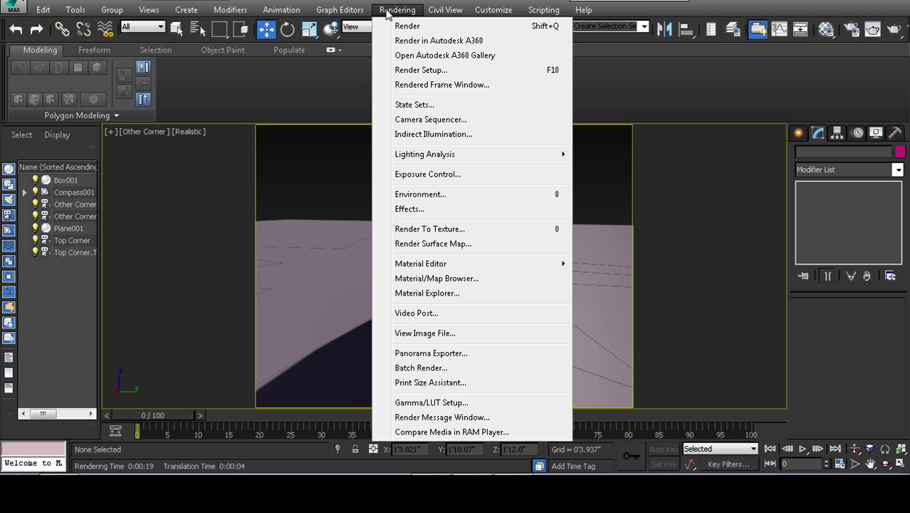
{"action": "left_click", "coordinate": [430, 71]}
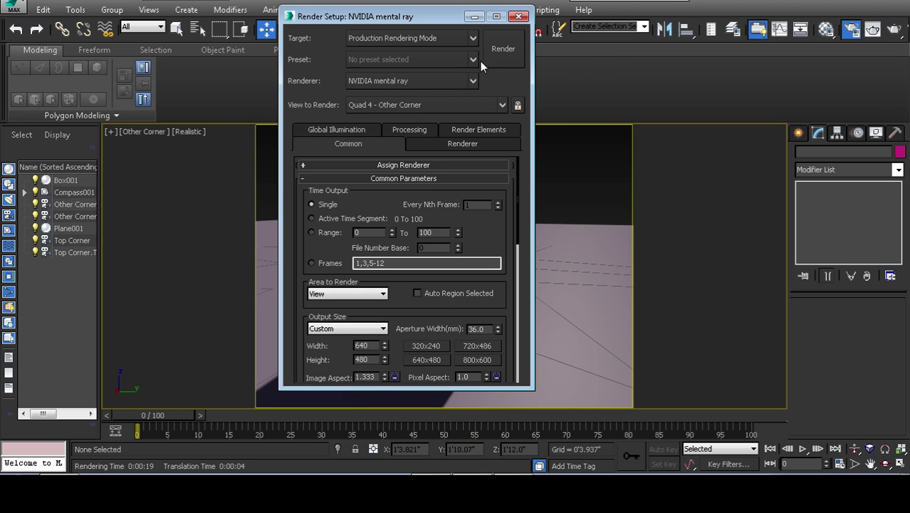
{"action": "left_click", "coordinate": [403, 164]}
{"action": "left_click", "coordinate": [478, 184]}
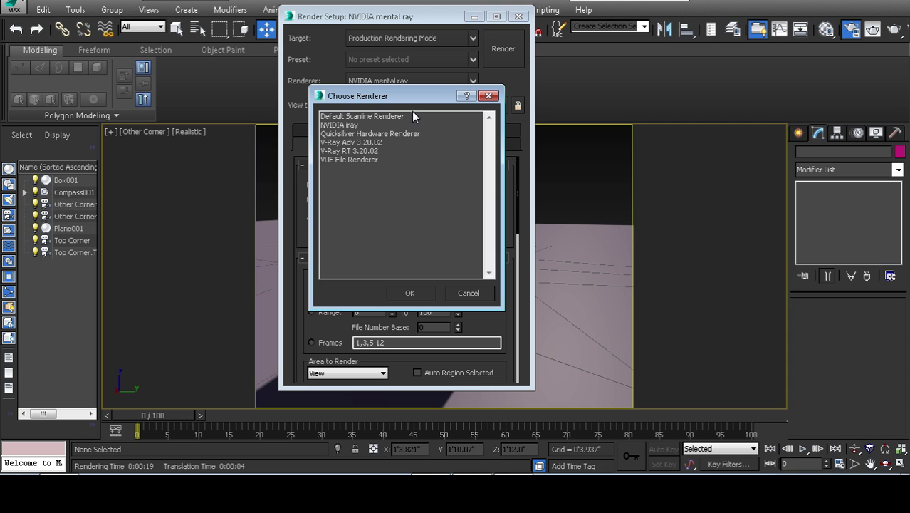
{"action": "double_click", "coordinate": [349, 116]}
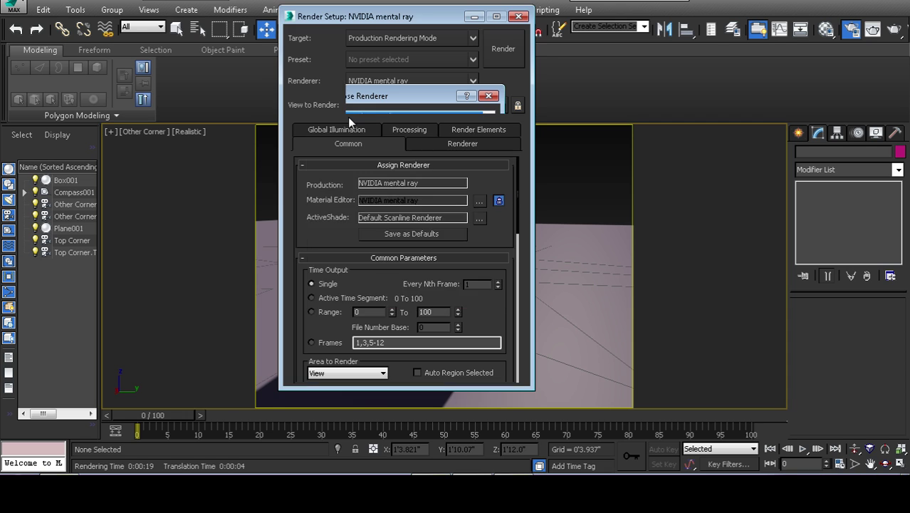
{"action": "left_click", "coordinate": [491, 53]}
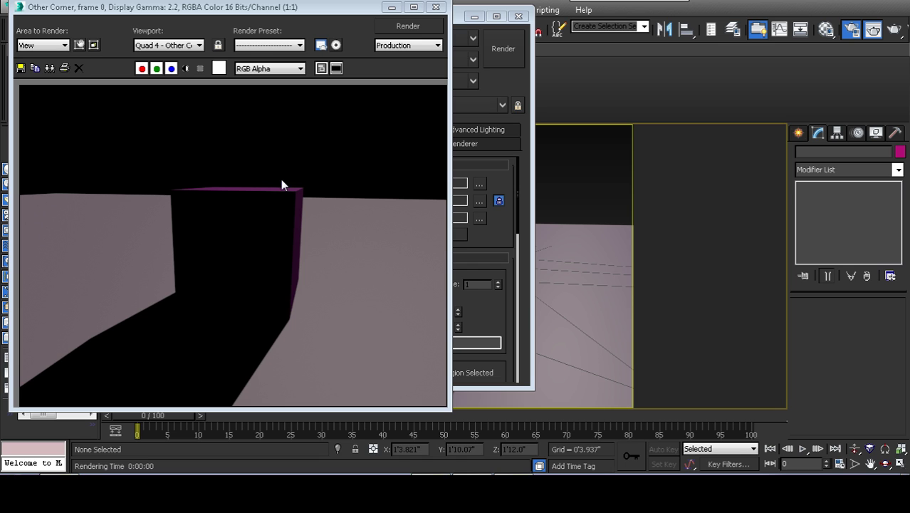
{"action": "left_click", "coordinate": [436, 7]}
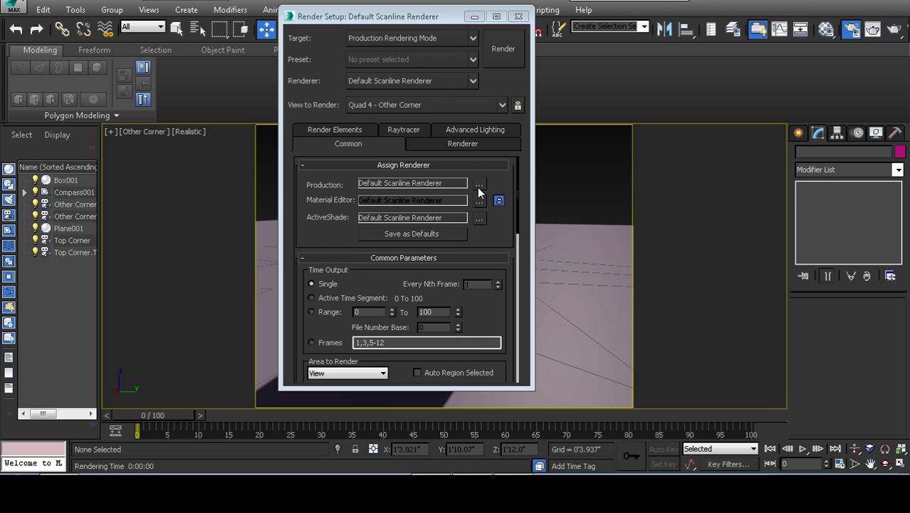
Step: Set the production renderer back to NVIDIA mental ray, render the Other Corner view, and close the image and Render Setup
{"action": "left_click", "coordinate": [480, 185]}
{"action": "double_click", "coordinate": [373, 125]}
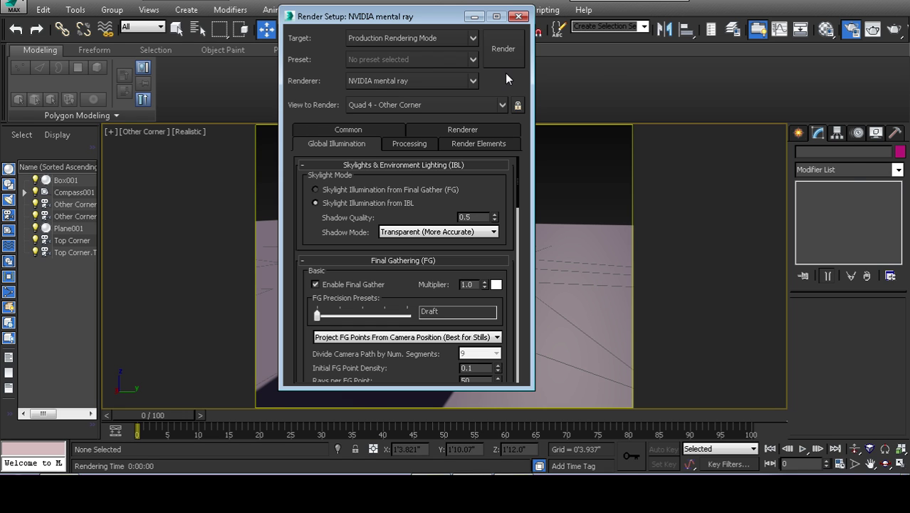
{"action": "left_click", "coordinate": [503, 50]}
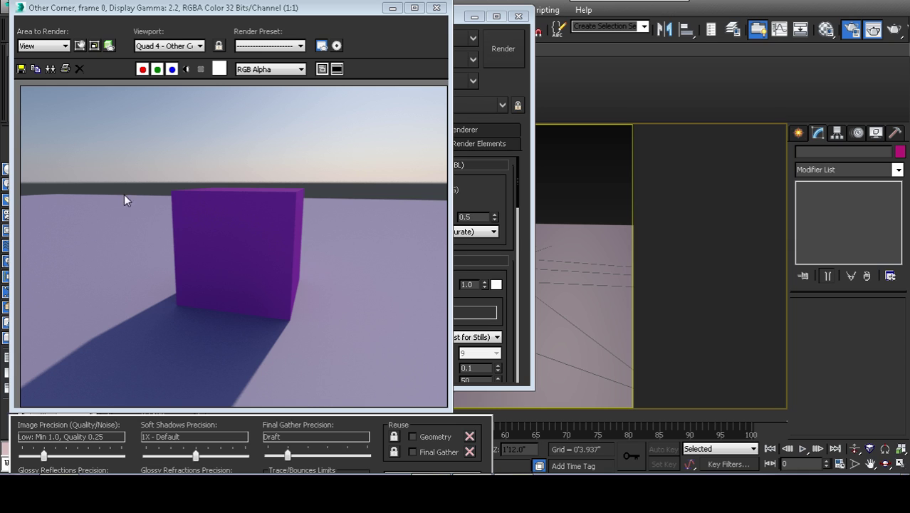
{"action": "left_click", "coordinate": [437, 8]}
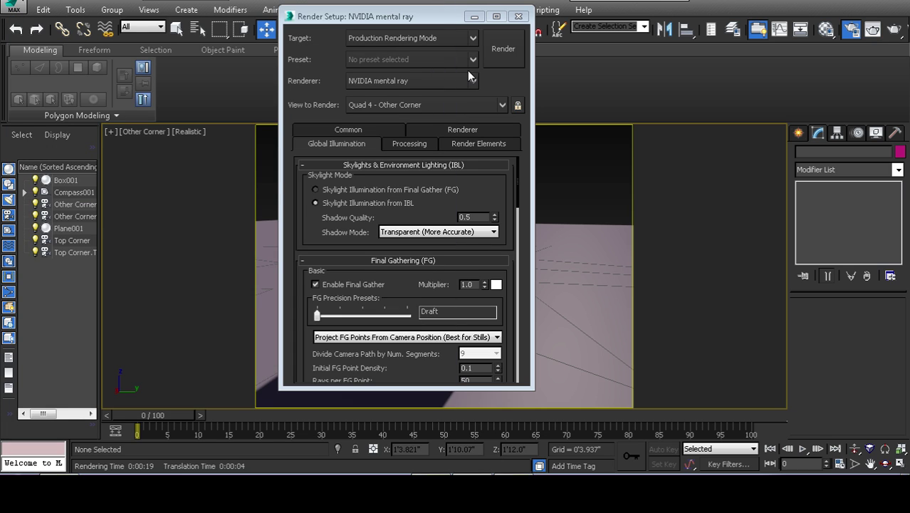
{"action": "left_click", "coordinate": [519, 16]}
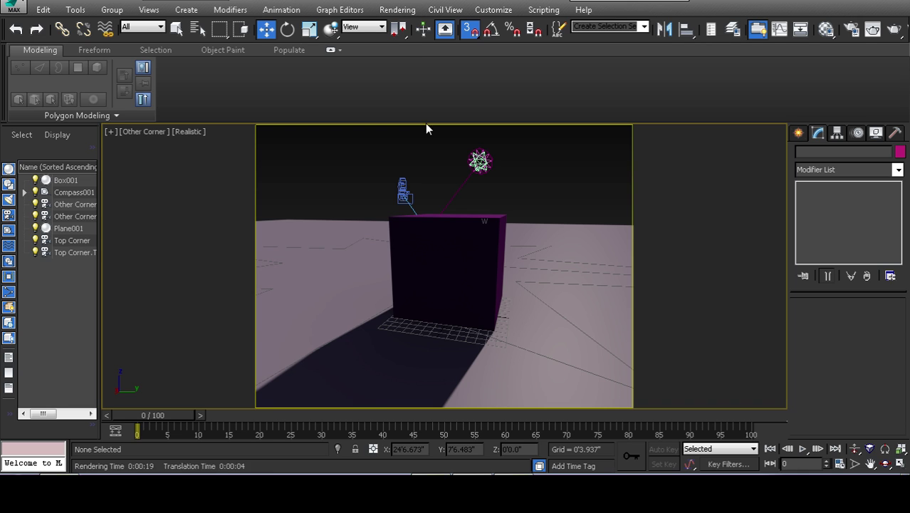
Step: Switch the viewport to the Top Corner camera and render that view
{"action": "left_click", "coordinate": [403, 196]}
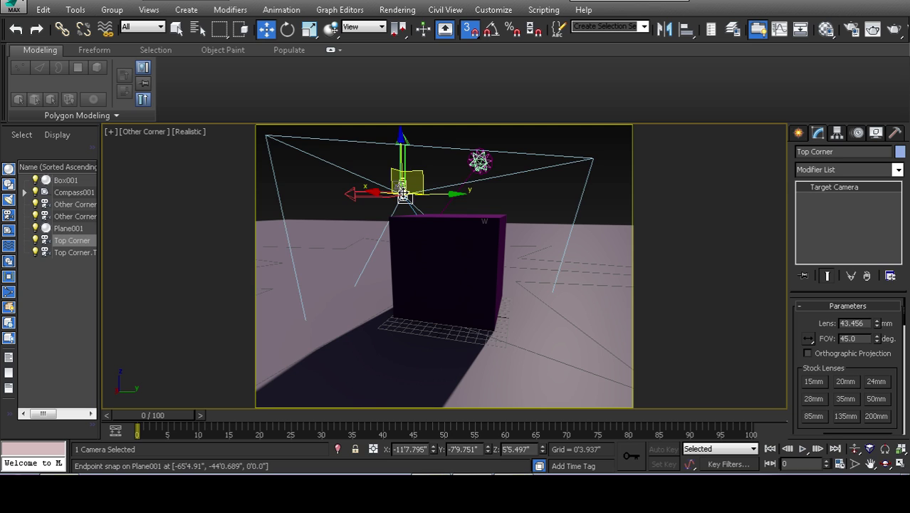
{"action": "key", "text": "c"}
{"action": "left_click", "coordinate": [396, 9]}
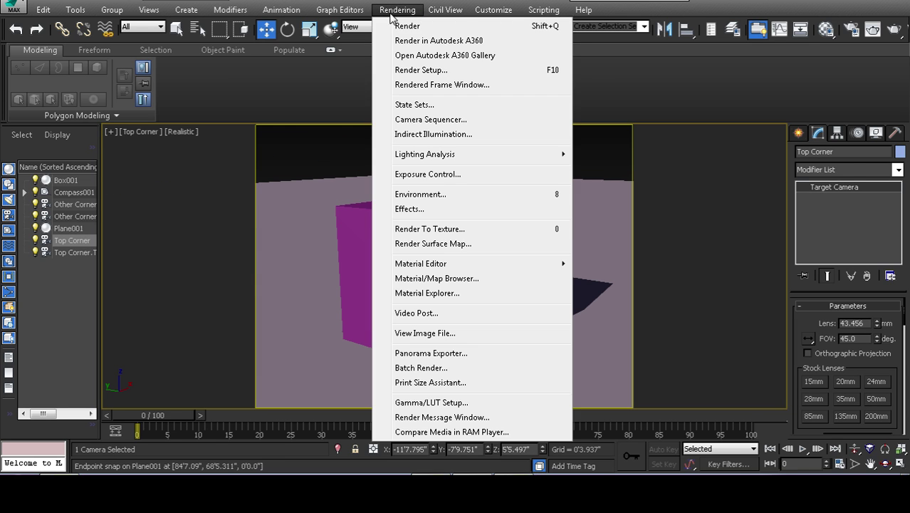
{"action": "left_click", "coordinate": [399, 27]}
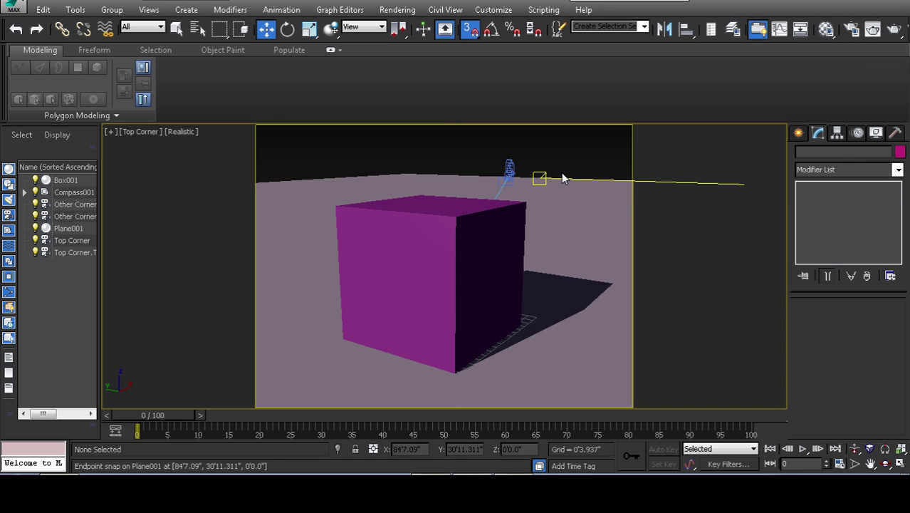
Step: Look at the Slate mode of the Material Editor, return to Compact mode and close the editor
{"action": "key", "text": "m"}
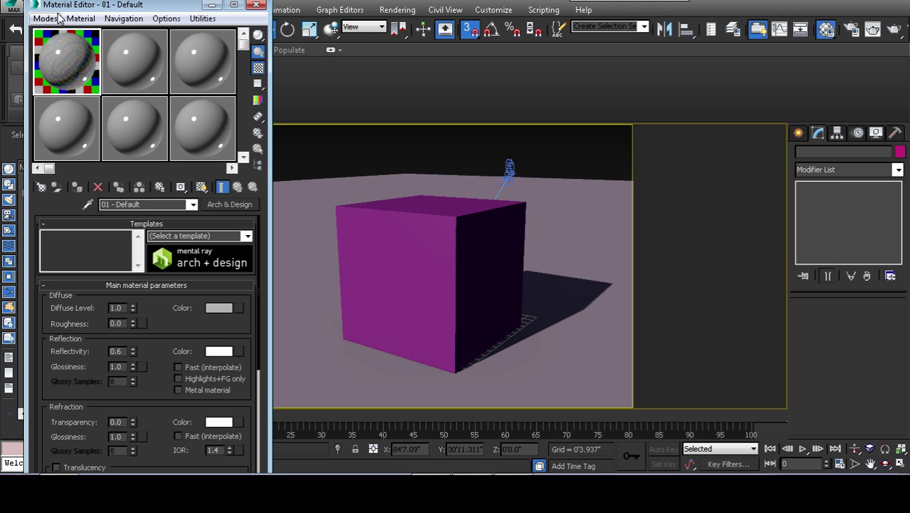
{"action": "left_click", "coordinate": [44, 19]}
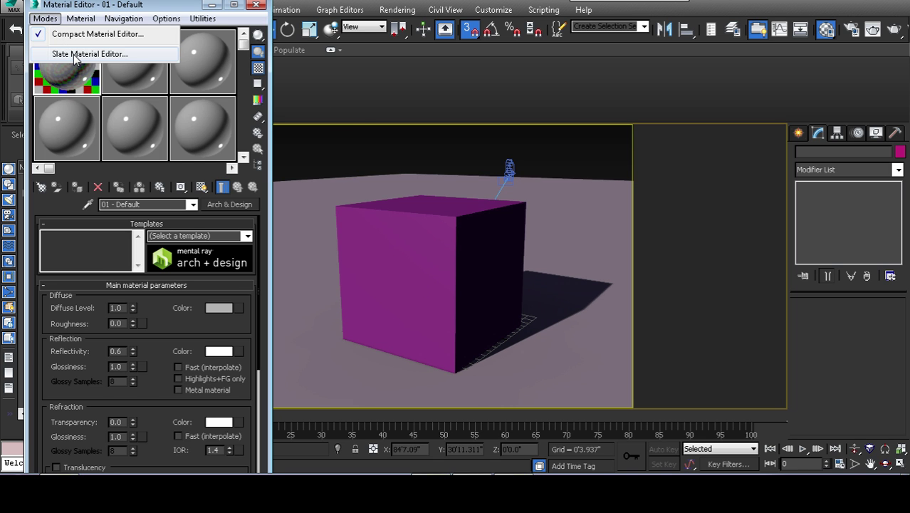
{"action": "left_click", "coordinate": [79, 54]}
{"action": "double_click", "coordinate": [300, 65]}
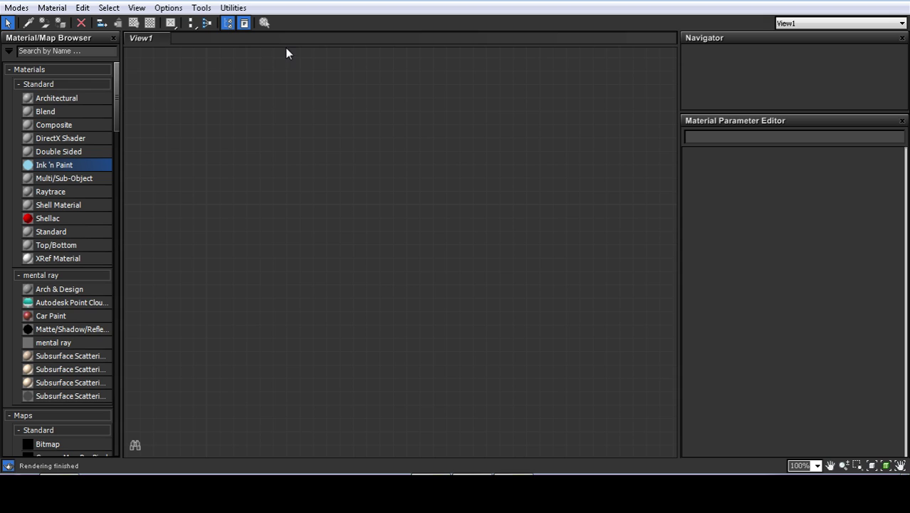
{"action": "left_click", "coordinate": [15, 8]}
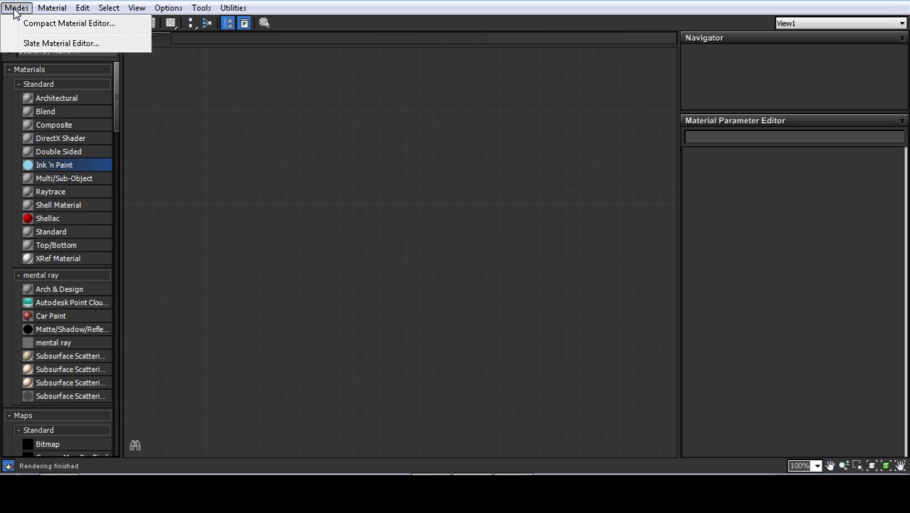
{"action": "left_click", "coordinate": [64, 26]}
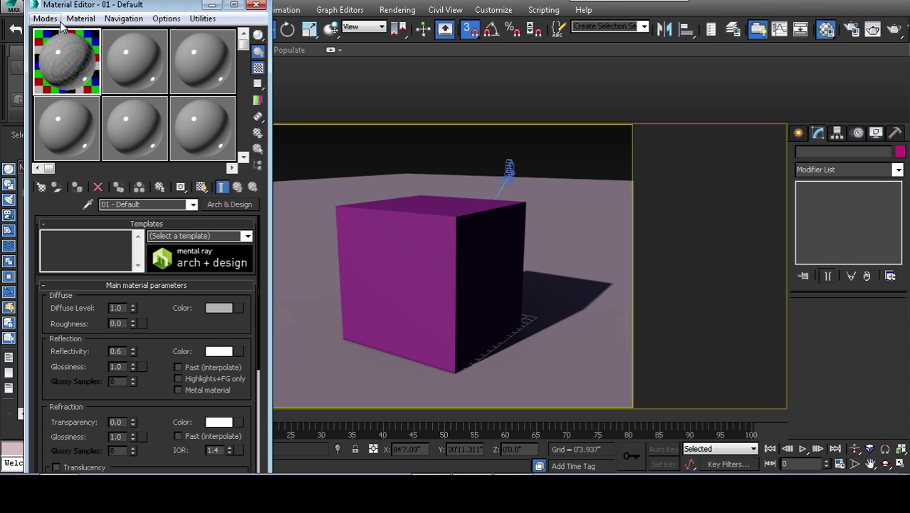
{"action": "left_click", "coordinate": [44, 19]}
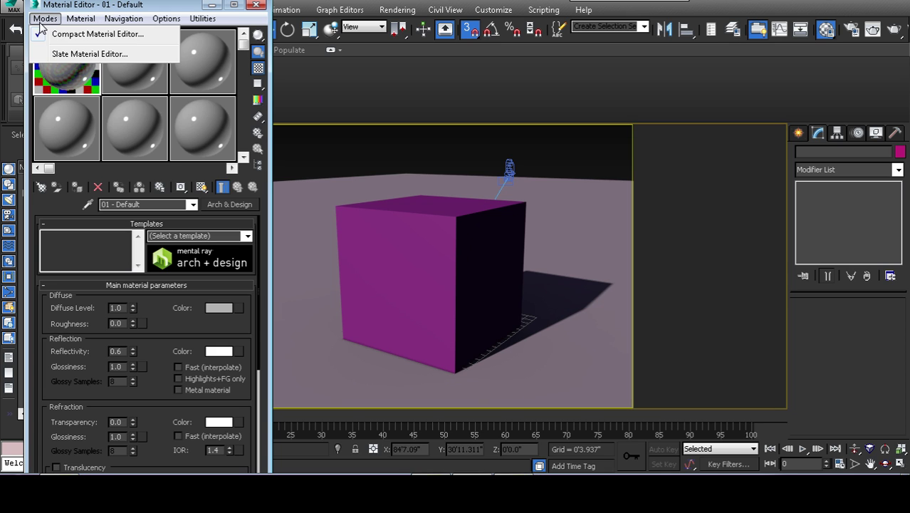
{"action": "left_click", "coordinate": [256, 4]}
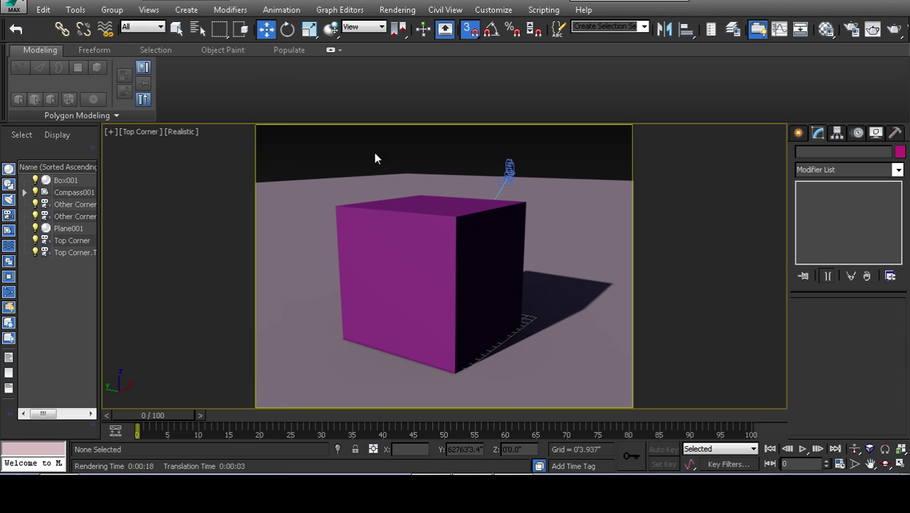
Step: In the Material Editor, change the 01 - Default material from Arch & Design to the Standard type
{"action": "key", "text": "m"}
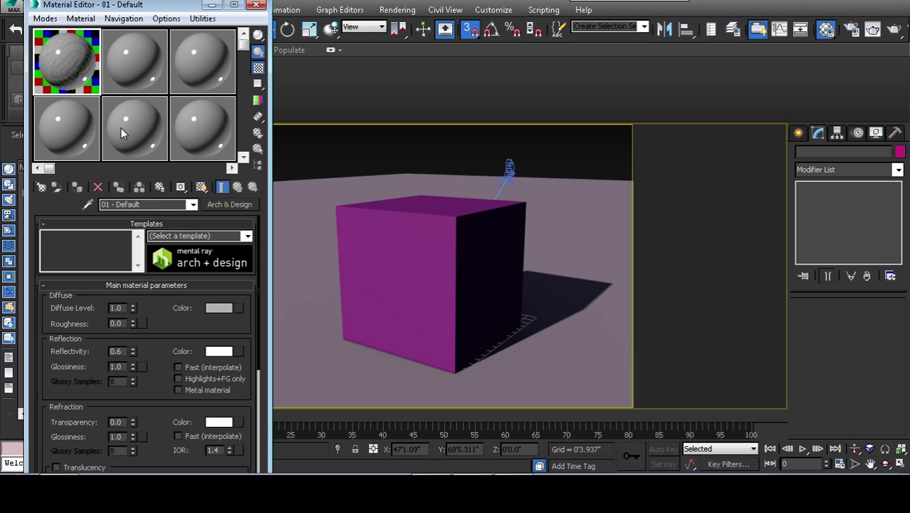
{"action": "left_click", "coordinate": [222, 206]}
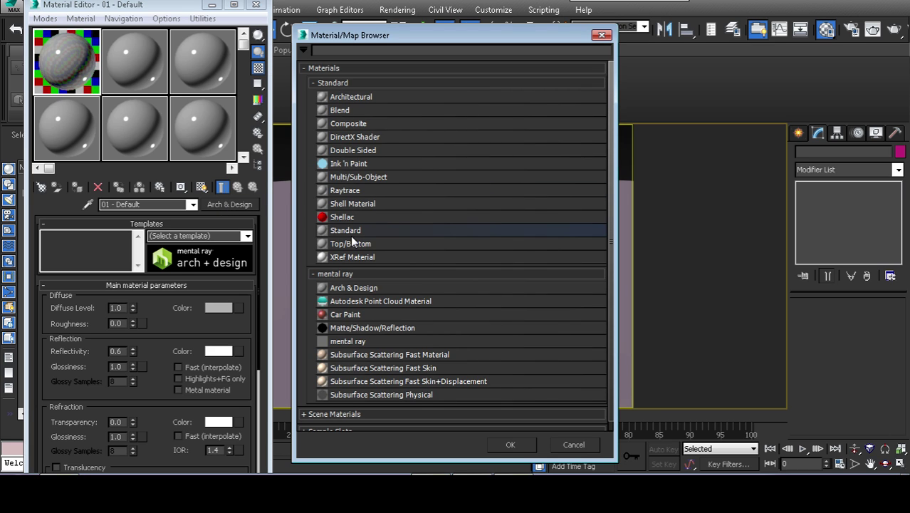
{"action": "double_click", "coordinate": [348, 232]}
{"action": "left_click", "coordinate": [348, 232]}
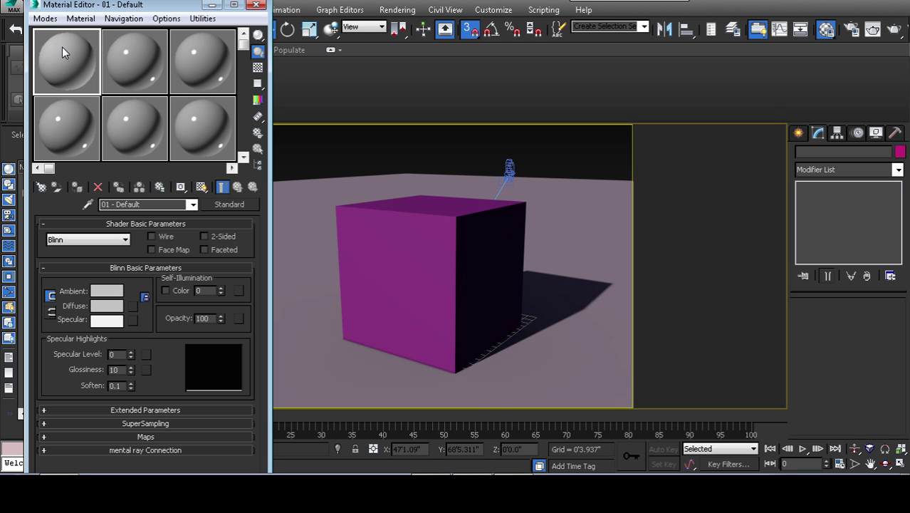
Step: Apply a Checker map to the material's Diffuse color and return to the parent material's parameters
{"action": "left_click", "coordinate": [133, 305]}
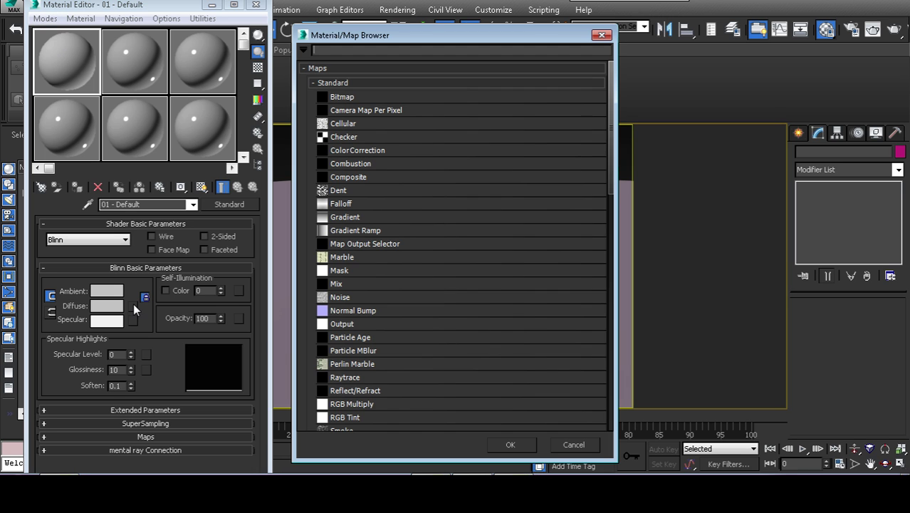
{"action": "double_click", "coordinate": [346, 138]}
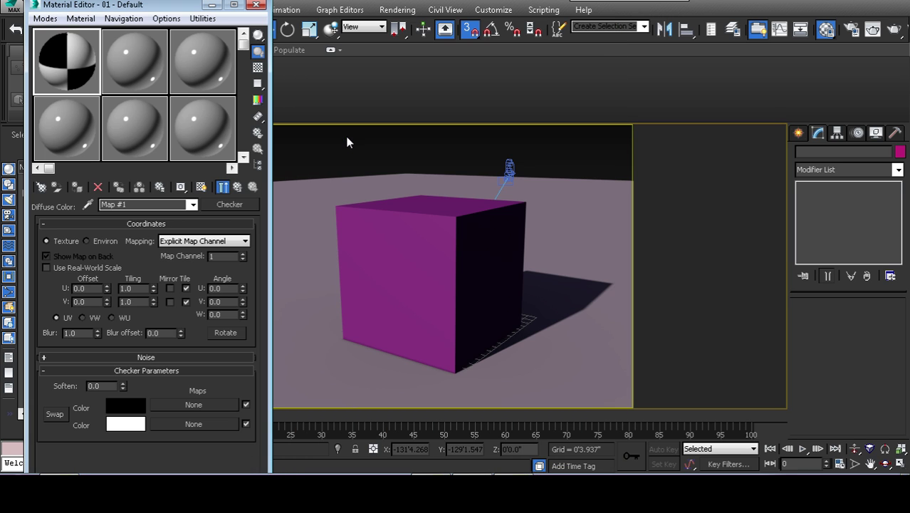
{"action": "left_click", "coordinate": [192, 204]}
{"action": "left_click", "coordinate": [183, 216]}
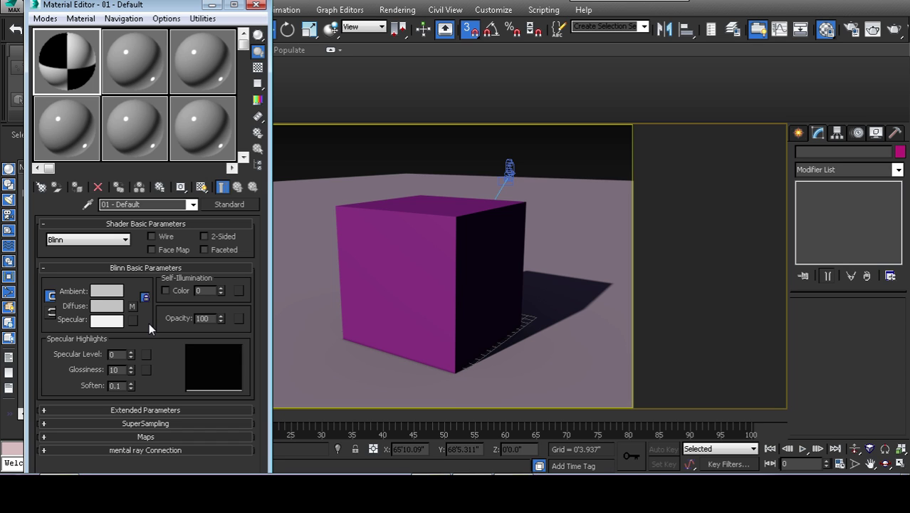
Step: Enable the material's Bump map and assign a Dent map to it
{"action": "left_click", "coordinate": [151, 437]}
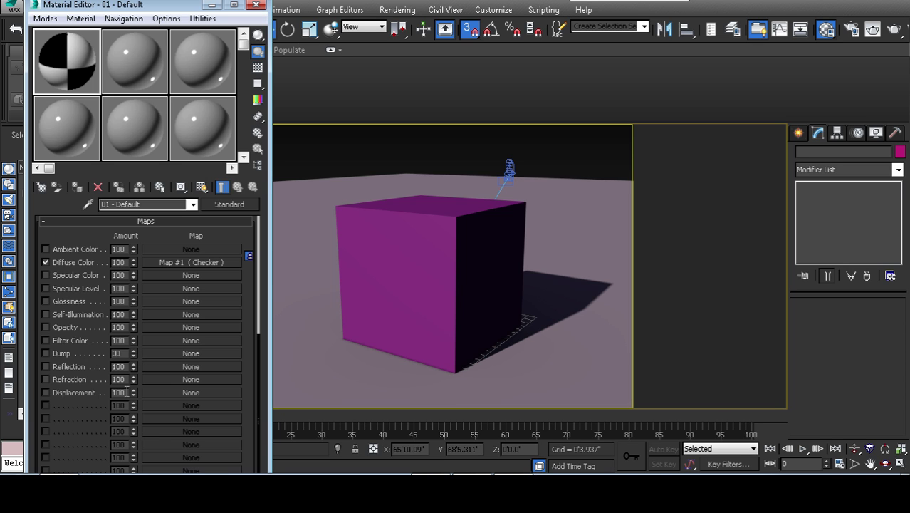
{"action": "left_click", "coordinate": [46, 353]}
{"action": "left_click", "coordinate": [190, 354]}
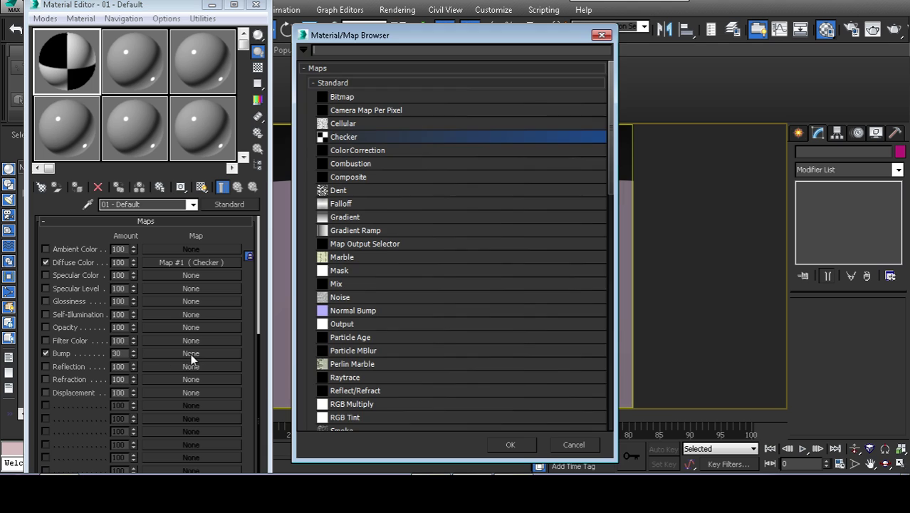
{"action": "double_click", "coordinate": [358, 190]}
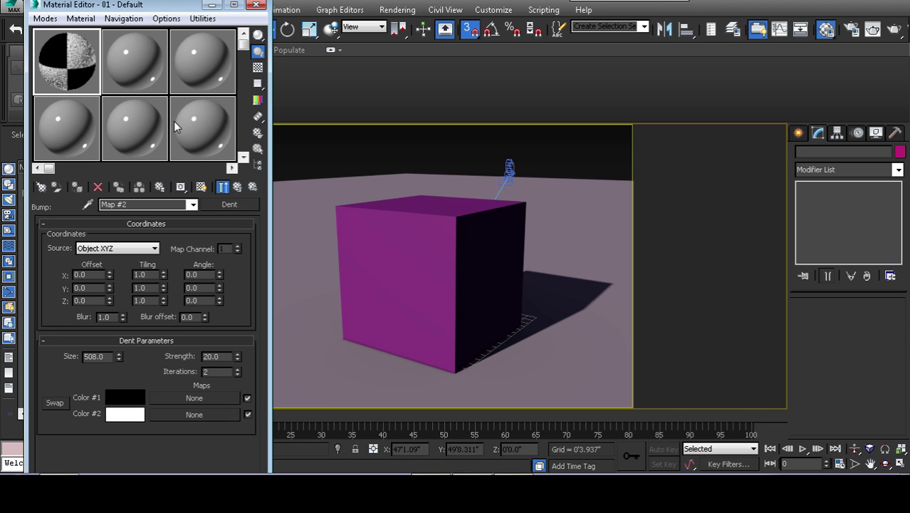
Step: Assign the 01 - Default material to the cube and show the shaded material with its map in the viewport
{"action": "left_click", "coordinate": [413, 265]}
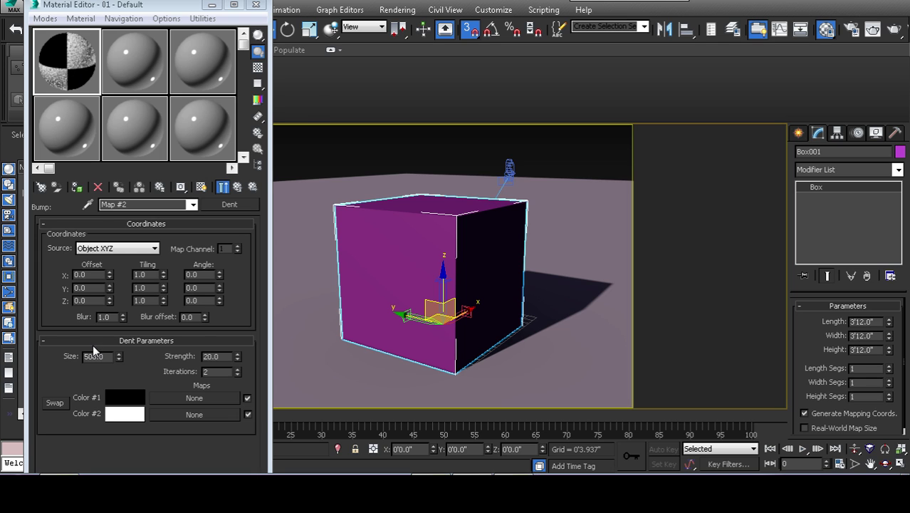
{"action": "left_click", "coordinate": [805, 138]}
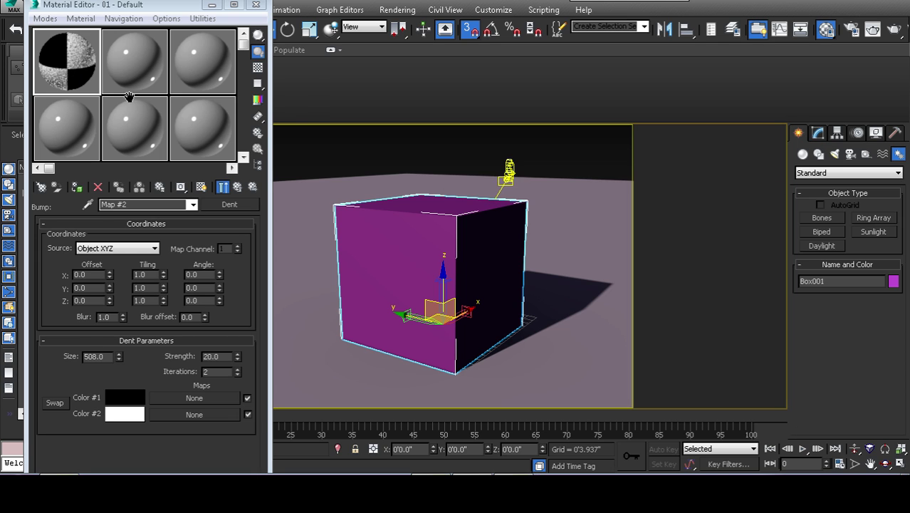
{"action": "left_click", "coordinate": [192, 204]}
{"action": "left_click", "coordinate": [122, 216]}
{"action": "left_click_drag", "start_coordinate": [66, 66], "coordinate": [378, 239]}
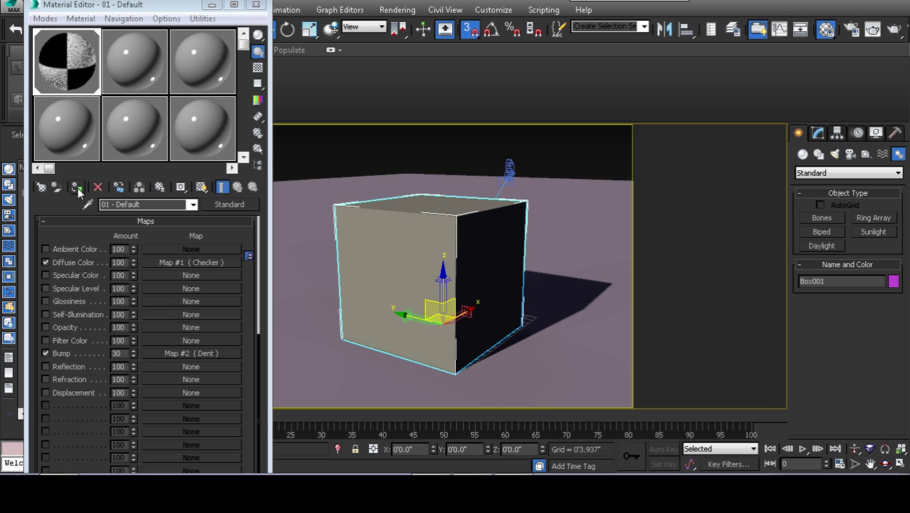
{"action": "left_click", "coordinate": [318, 159]}
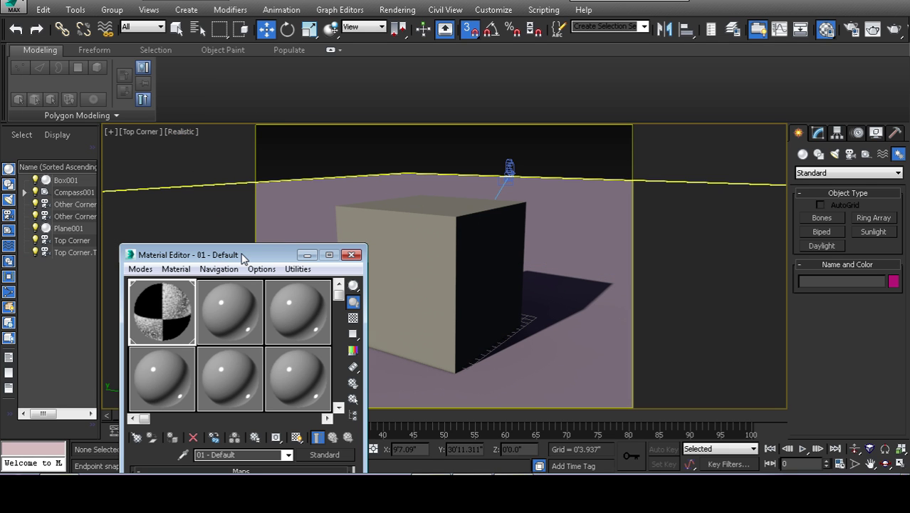
{"action": "left_click_drag", "start_coordinate": [248, 259], "coordinate": [166, 69]}
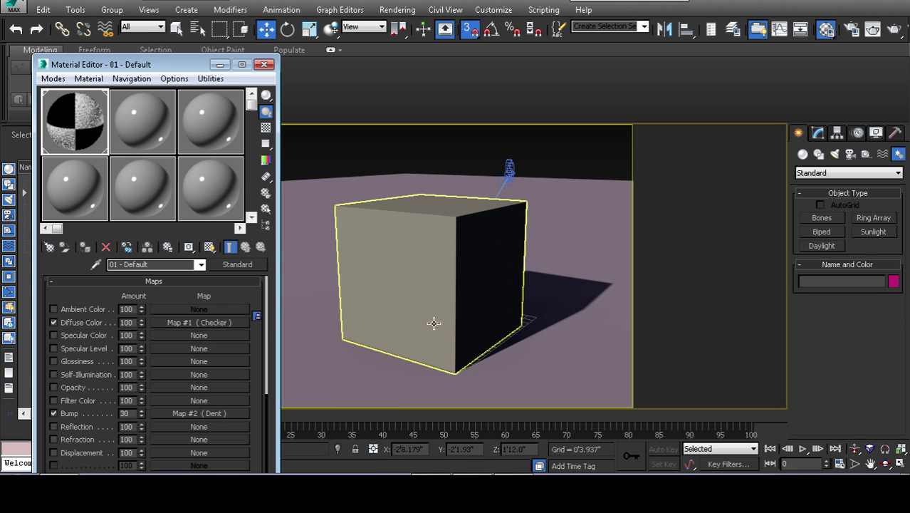
{"action": "left_click", "coordinate": [210, 247]}
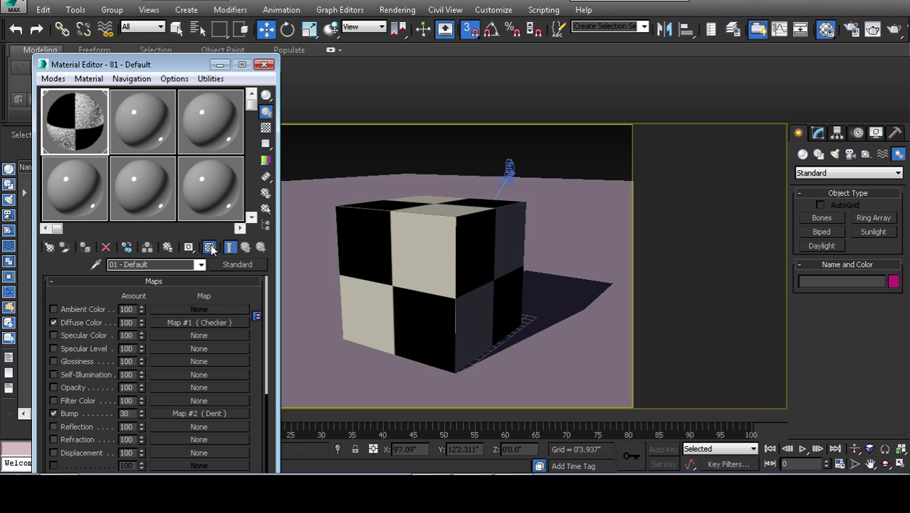
{"action": "left_click", "coordinate": [400, 229]}
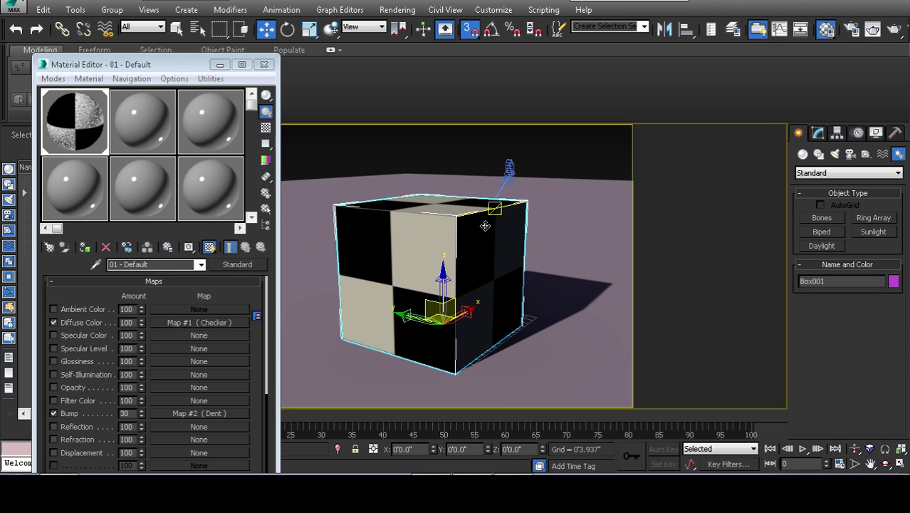
{"action": "left_click", "coordinate": [818, 134]}
{"action": "left_click", "coordinate": [831, 171]}
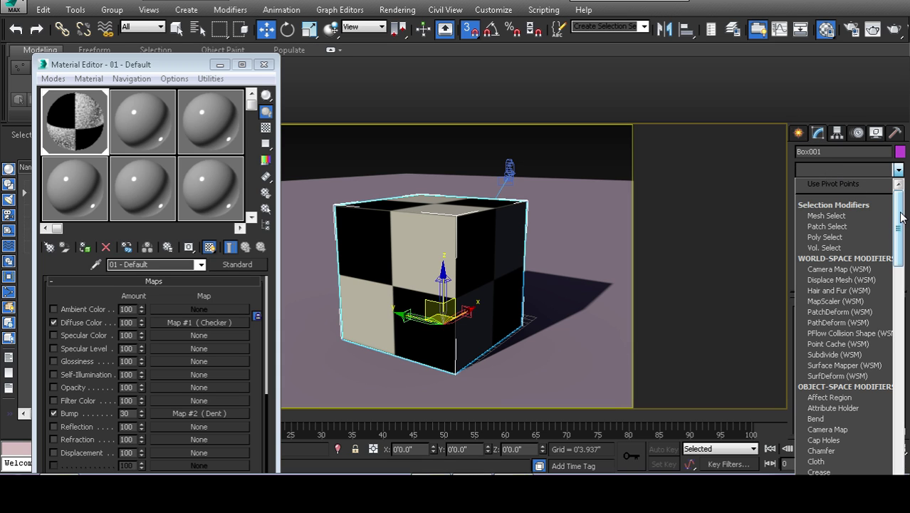
{"action": "left_click_drag", "start_coordinate": [901, 219], "coordinate": [899, 381]}
{"action": "left_click", "coordinate": [893, 449]}
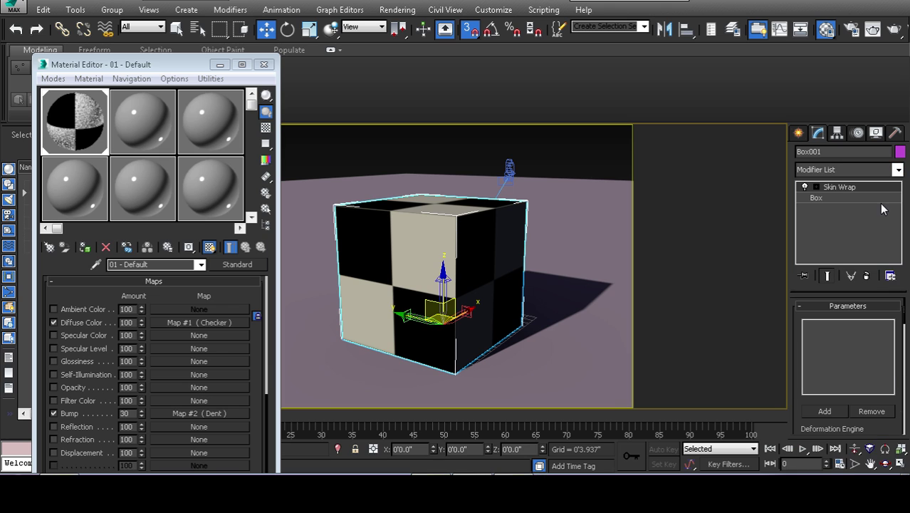
{"action": "right_click", "coordinate": [839, 186]}
{"action": "left_click", "coordinate": [826, 202]}
Step: Add a UVW Map modifier to the cube
{"action": "left_click", "coordinate": [898, 170]}
{"action": "left_click", "coordinate": [898, 170]}
{"action": "left_click", "coordinate": [898, 169]}
{"action": "left_click_drag", "start_coordinate": [899, 228], "coordinate": [899, 442]}
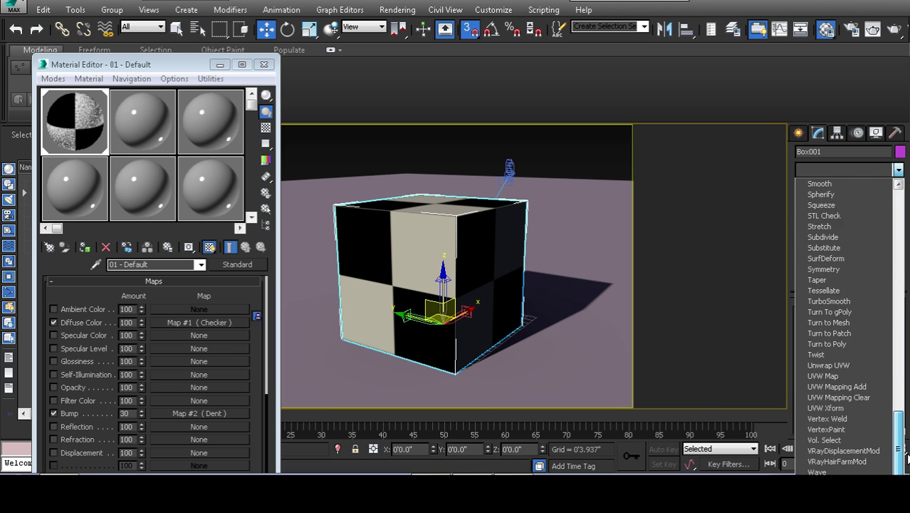
{"action": "left_click", "coordinate": [848, 377]}
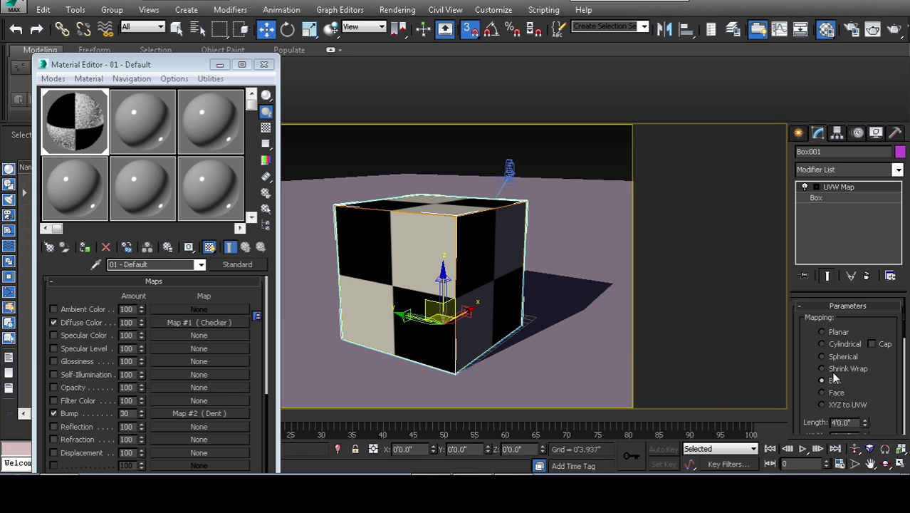
Step: Set the length, width and height of the cube's box UVW mapping to 24 inches each
{"action": "scroll", "coordinate": [890, 388], "scroll_direction": "down", "scroll_amount": 3}
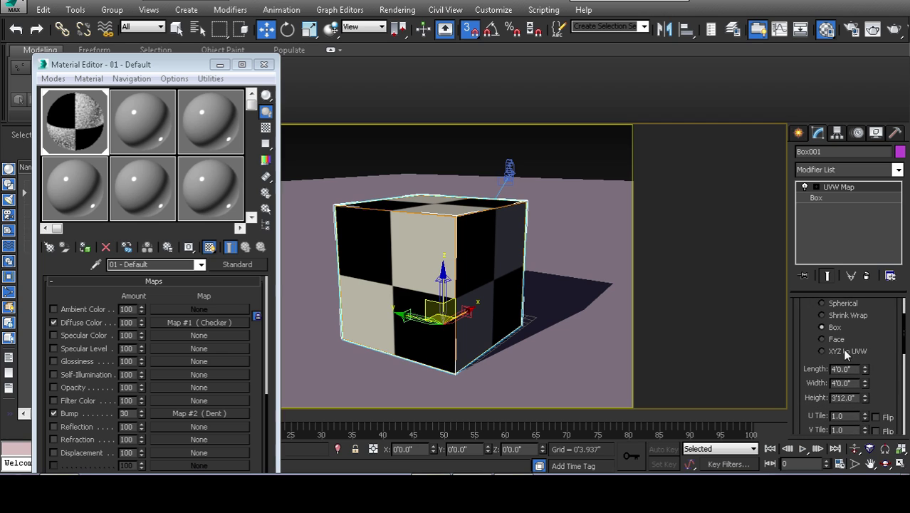
{"action": "double_click", "coordinate": [842, 369]}
{"action": "type", "text": "24"}
{"action": "key", "text": "Tab"}
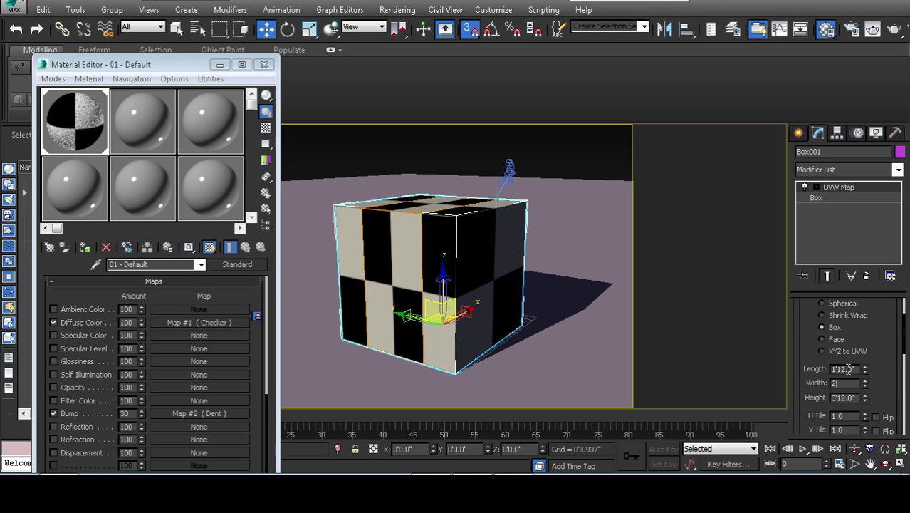
{"action": "type", "text": "24"}
{"action": "key", "text": "Tab"}
{"action": "type", "text": "24"}
{"action": "key", "text": "Tab"}
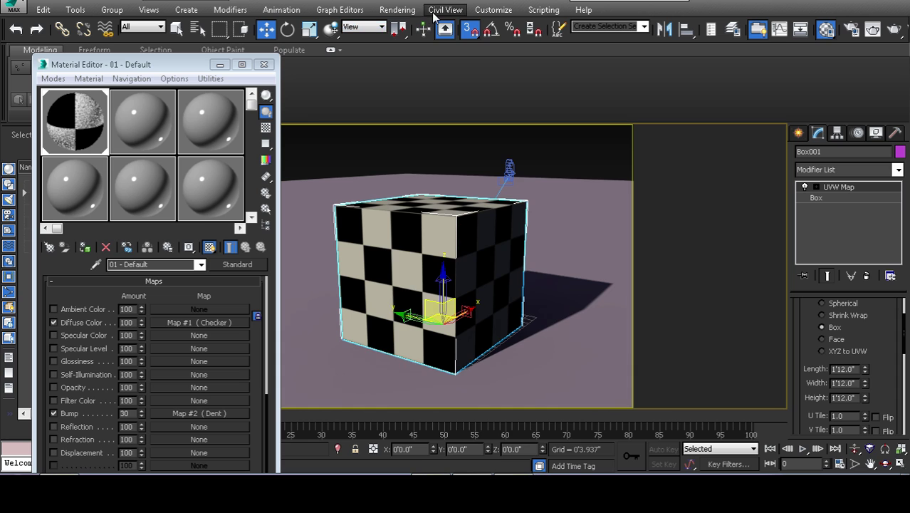
Step: Render the Top Corner camera view of the checkered cube and stop the render partway
{"action": "left_click", "coordinate": [398, 9]}
{"action": "left_click", "coordinate": [411, 24]}
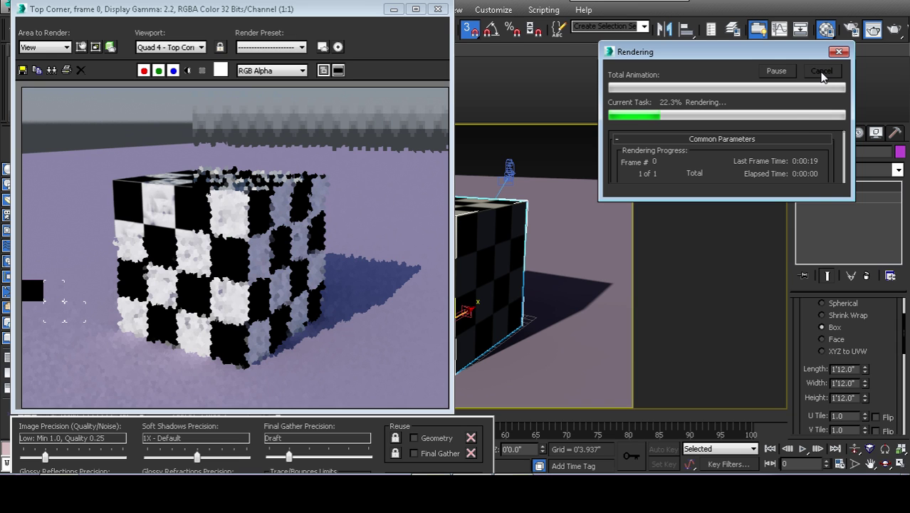
{"action": "left_click", "coordinate": [821, 71]}
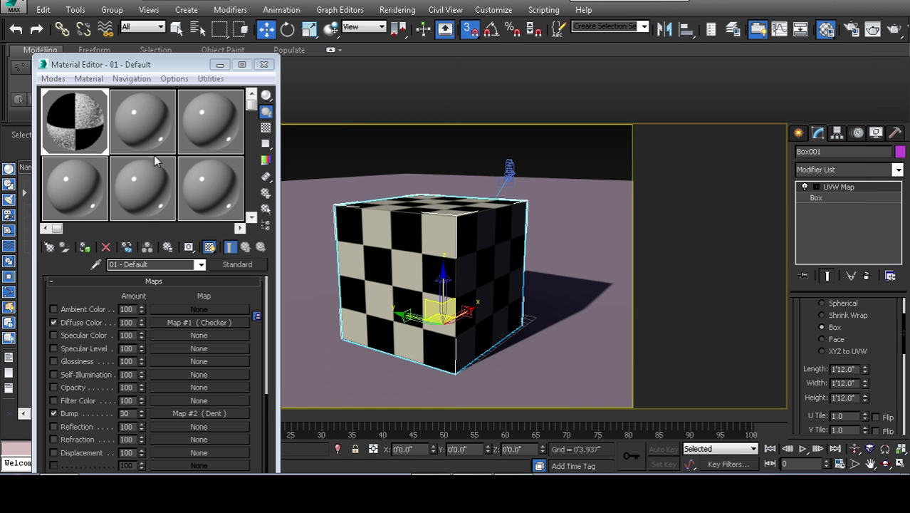
Step: Look through the material types available for the 02 - Default material, cancel without choosing one and close its enlarged sample
{"action": "double_click", "coordinate": [154, 150]}
{"action": "left_click", "coordinate": [245, 265]}
{"action": "left_click", "coordinate": [381, 314]}
{"action": "scroll", "coordinate": [383, 313], "scroll_direction": "down", "scroll_amount": 1}
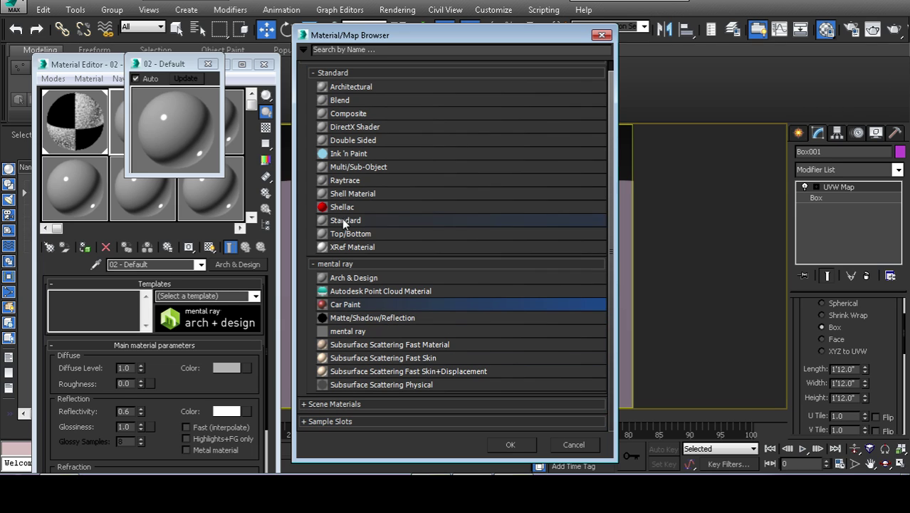
{"action": "scroll", "coordinate": [403, 304], "scroll_direction": "up", "scroll_amount": 1}
{"action": "left_click", "coordinate": [564, 444]}
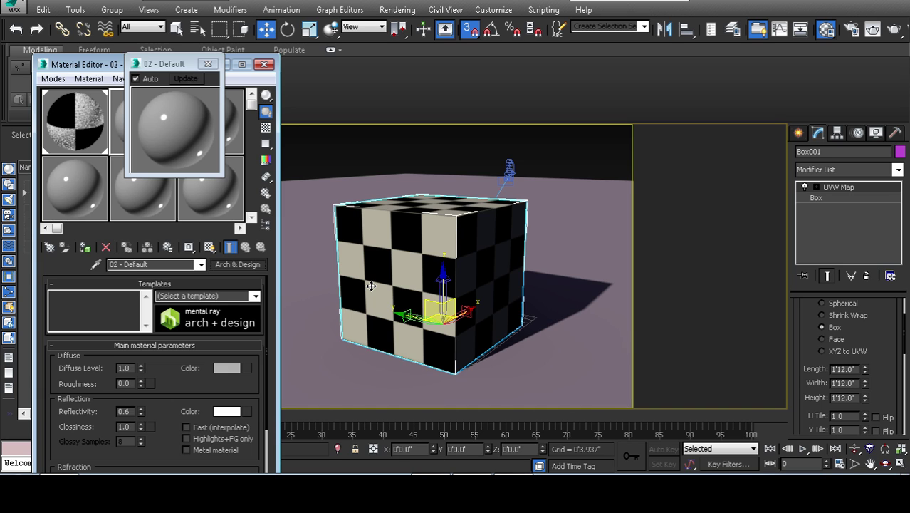
{"action": "left_click", "coordinate": [208, 63]}
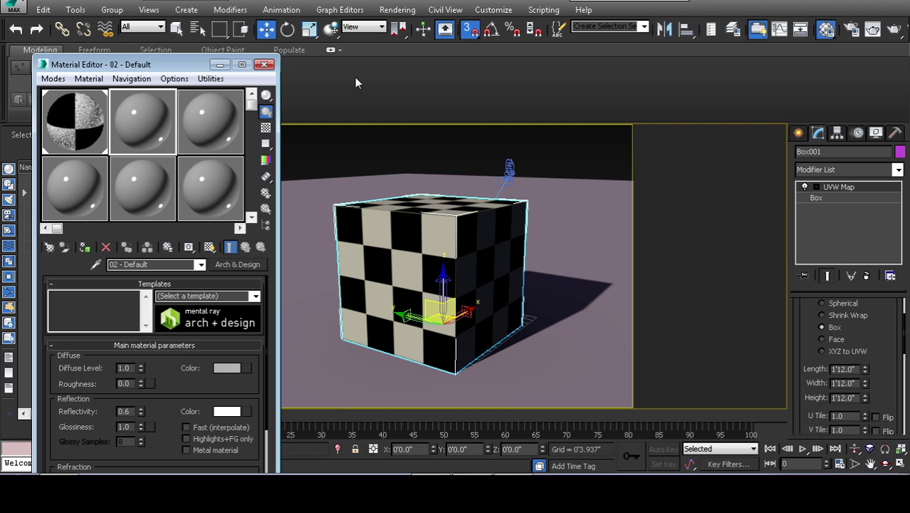
Step: Switch the viewport to the Other Corner camera and render the cube from that view
{"action": "left_click", "coordinate": [482, 12]}
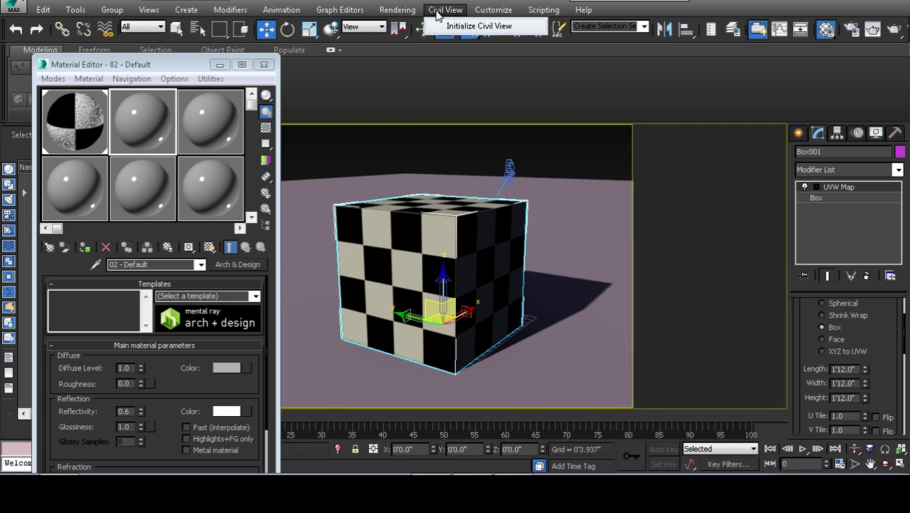
{"action": "left_click", "coordinate": [403, 13]}
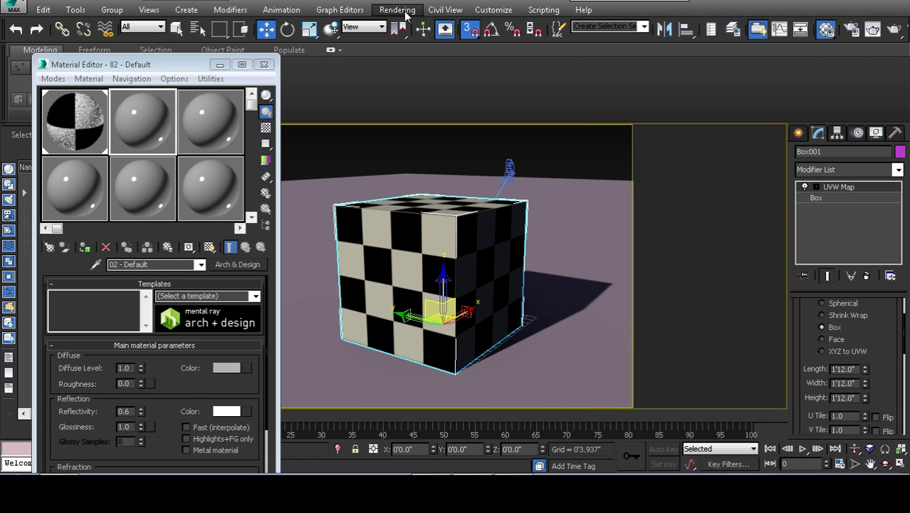
{"action": "left_click", "coordinate": [508, 171]}
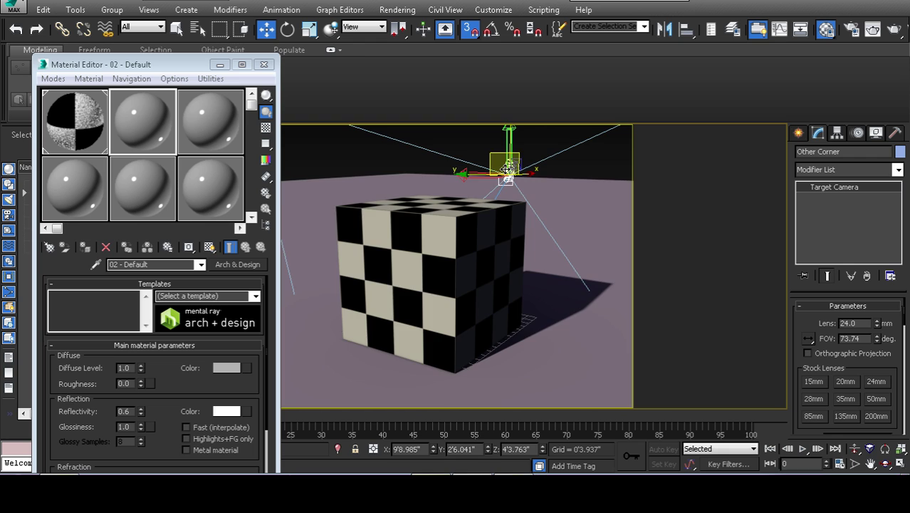
{"action": "key", "text": "p"}
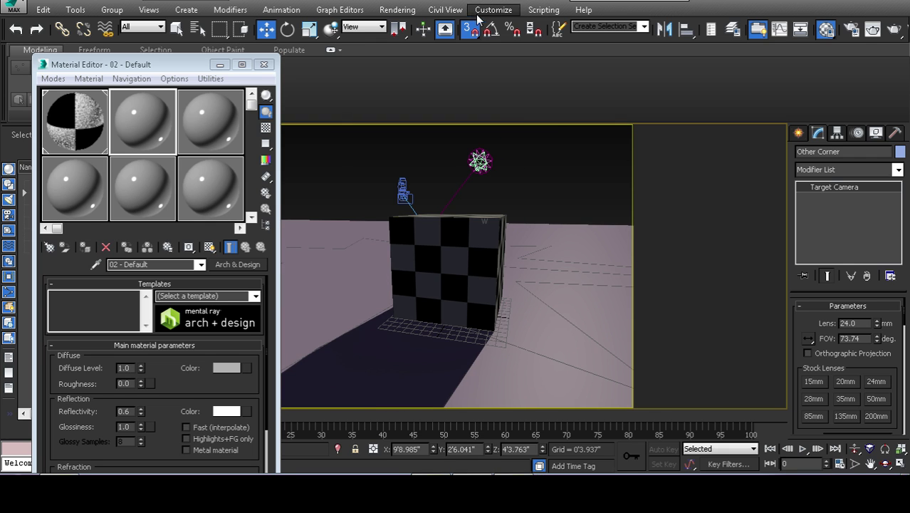
{"action": "left_click", "coordinate": [398, 10]}
{"action": "left_click", "coordinate": [416, 23]}
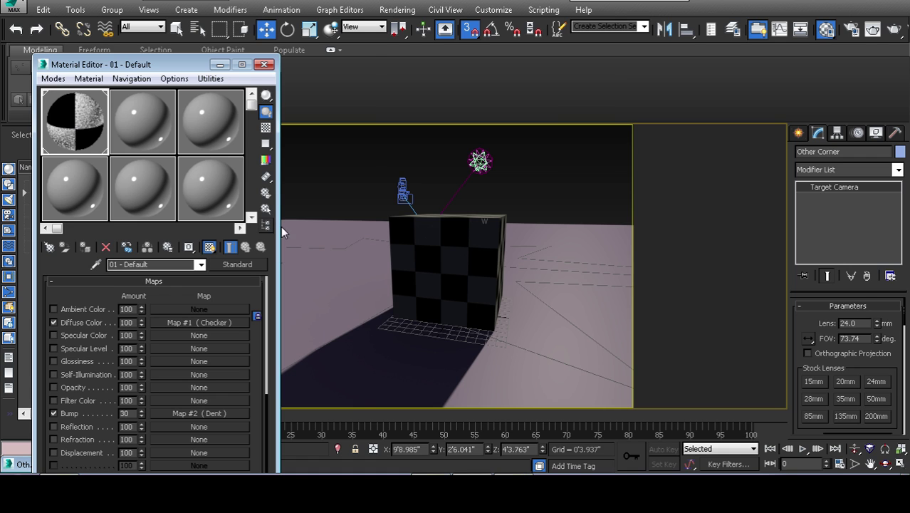
Step: Set the length of the cube's UVW mapping to 4'12.0", enlarge its width and height to match, and deselect the cube
{"action": "left_click", "coordinate": [407, 255]}
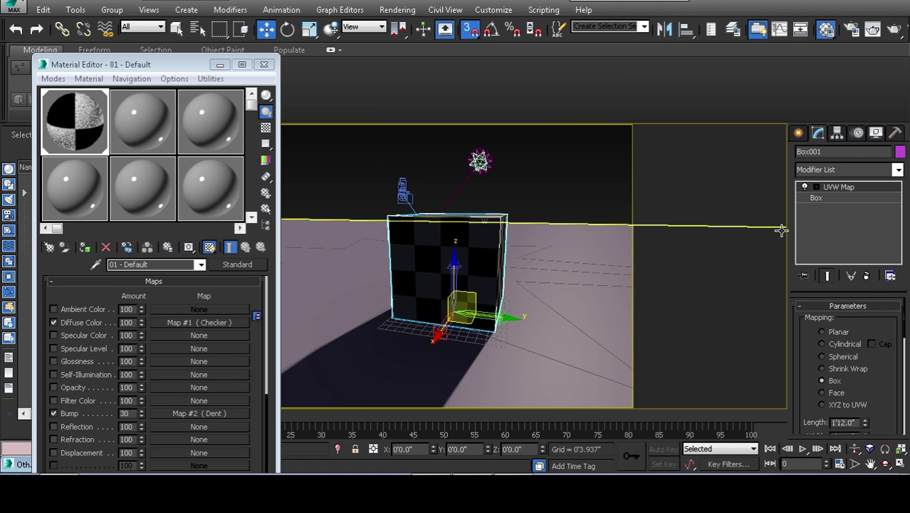
{"action": "double_click", "coordinate": [854, 425]}
{"action": "type", "text": "4"}
{"action": "key", "text": "Return"}
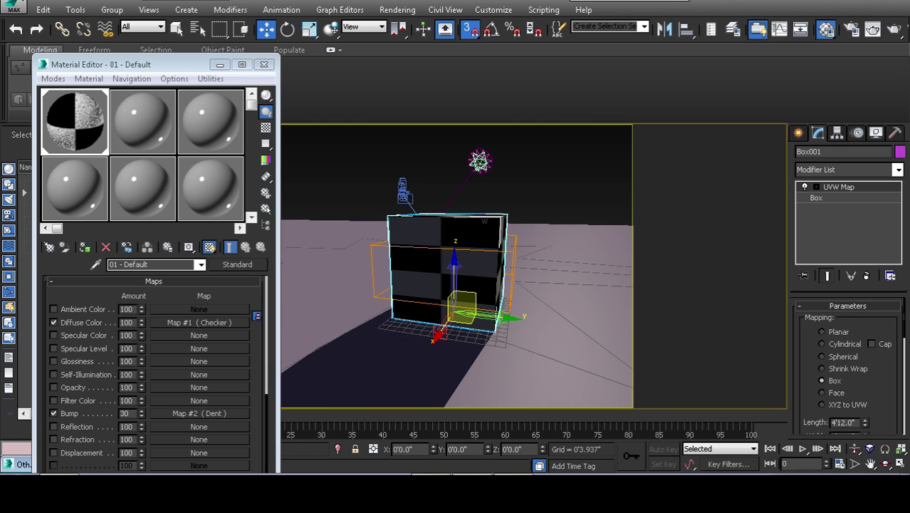
{"action": "key", "text": "Return"}
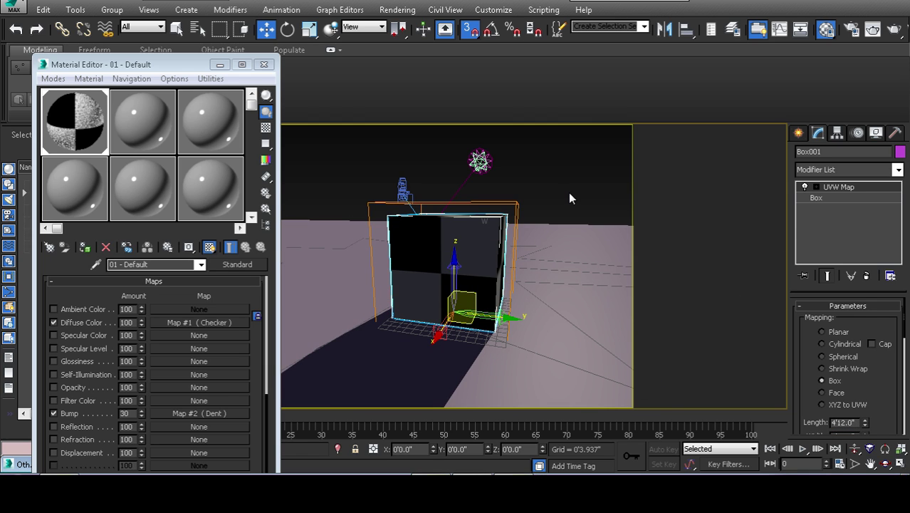
{"action": "left_click", "coordinate": [576, 179]}
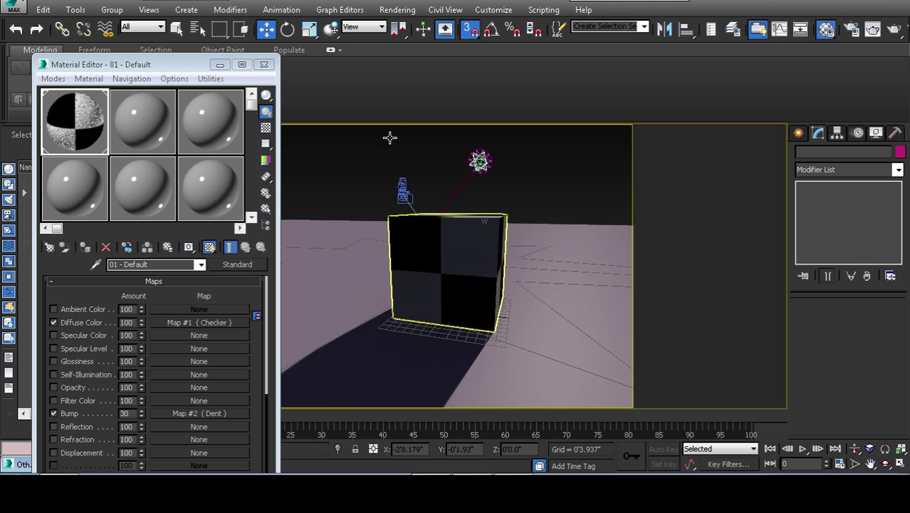
Step: Check the viewport map display option for the 01 - Default and 02 - Default materials and close the Material Editor
{"action": "left_click", "coordinate": [214, 248]}
{"action": "left_click", "coordinate": [211, 247]}
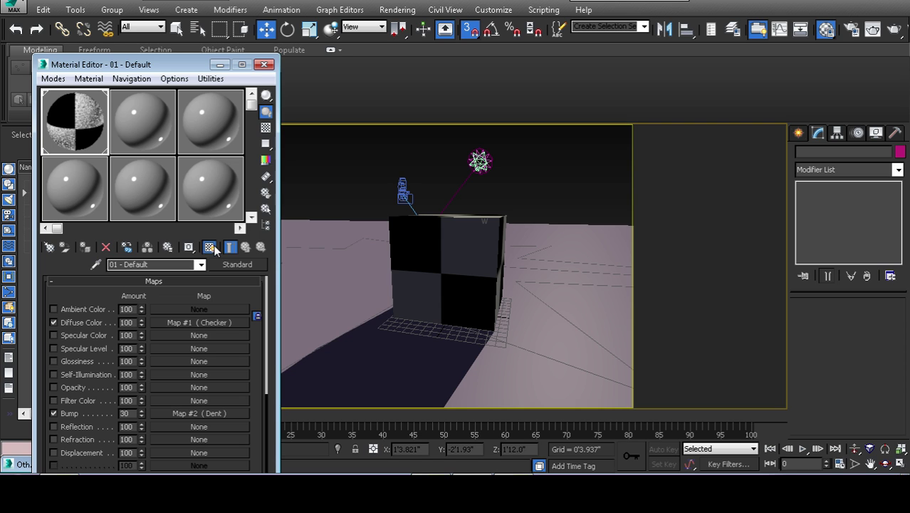
{"action": "left_click", "coordinate": [456, 240]}
{"action": "left_click", "coordinate": [337, 182]}
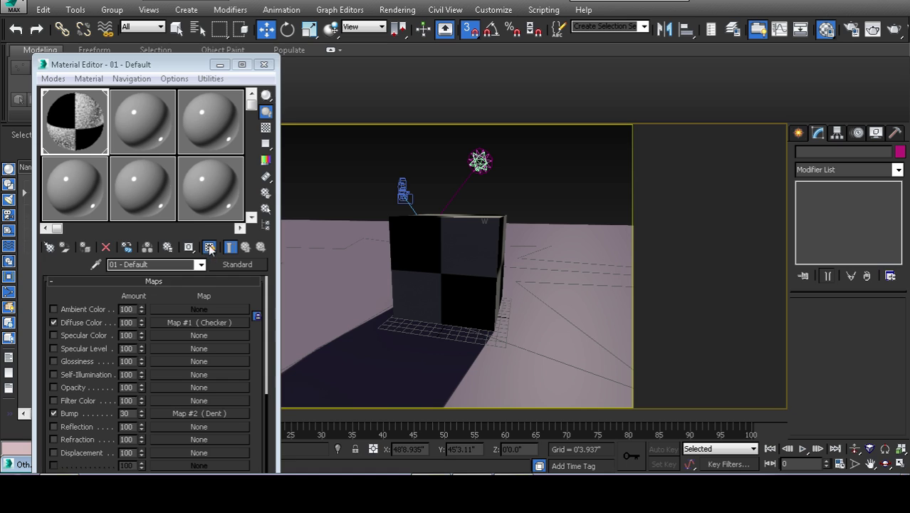
{"action": "left_click", "coordinate": [151, 135]}
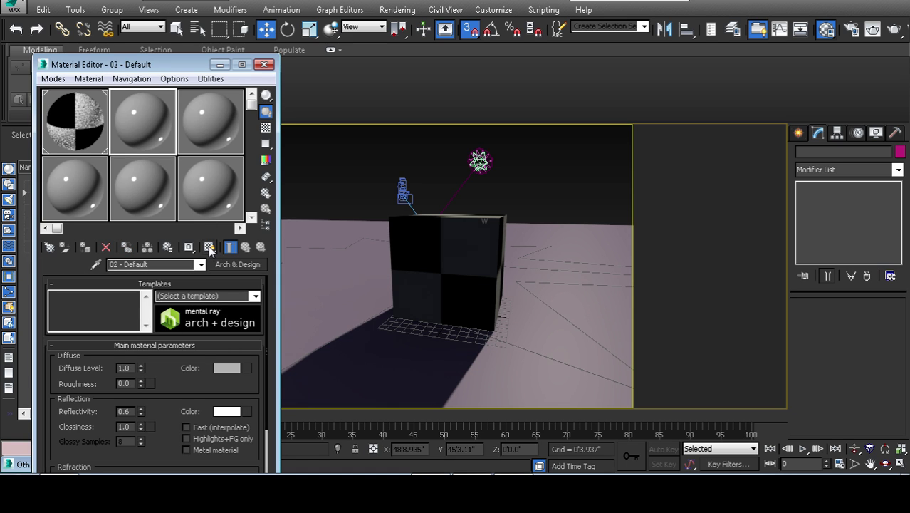
{"action": "left_click", "coordinate": [77, 124]}
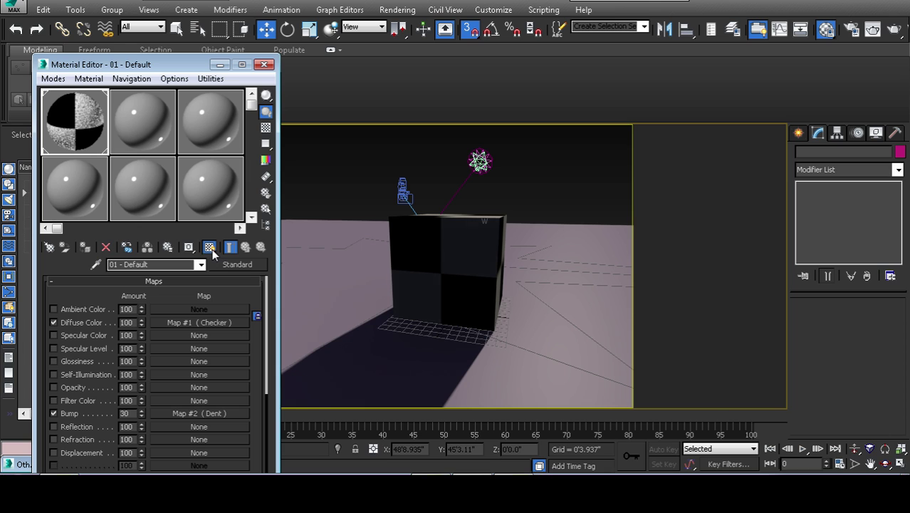
{"action": "left_click", "coordinate": [264, 65]}
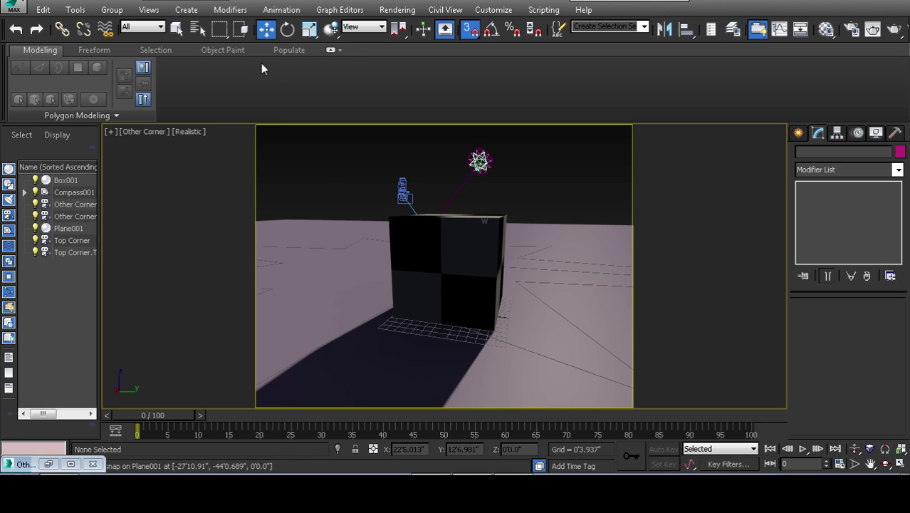